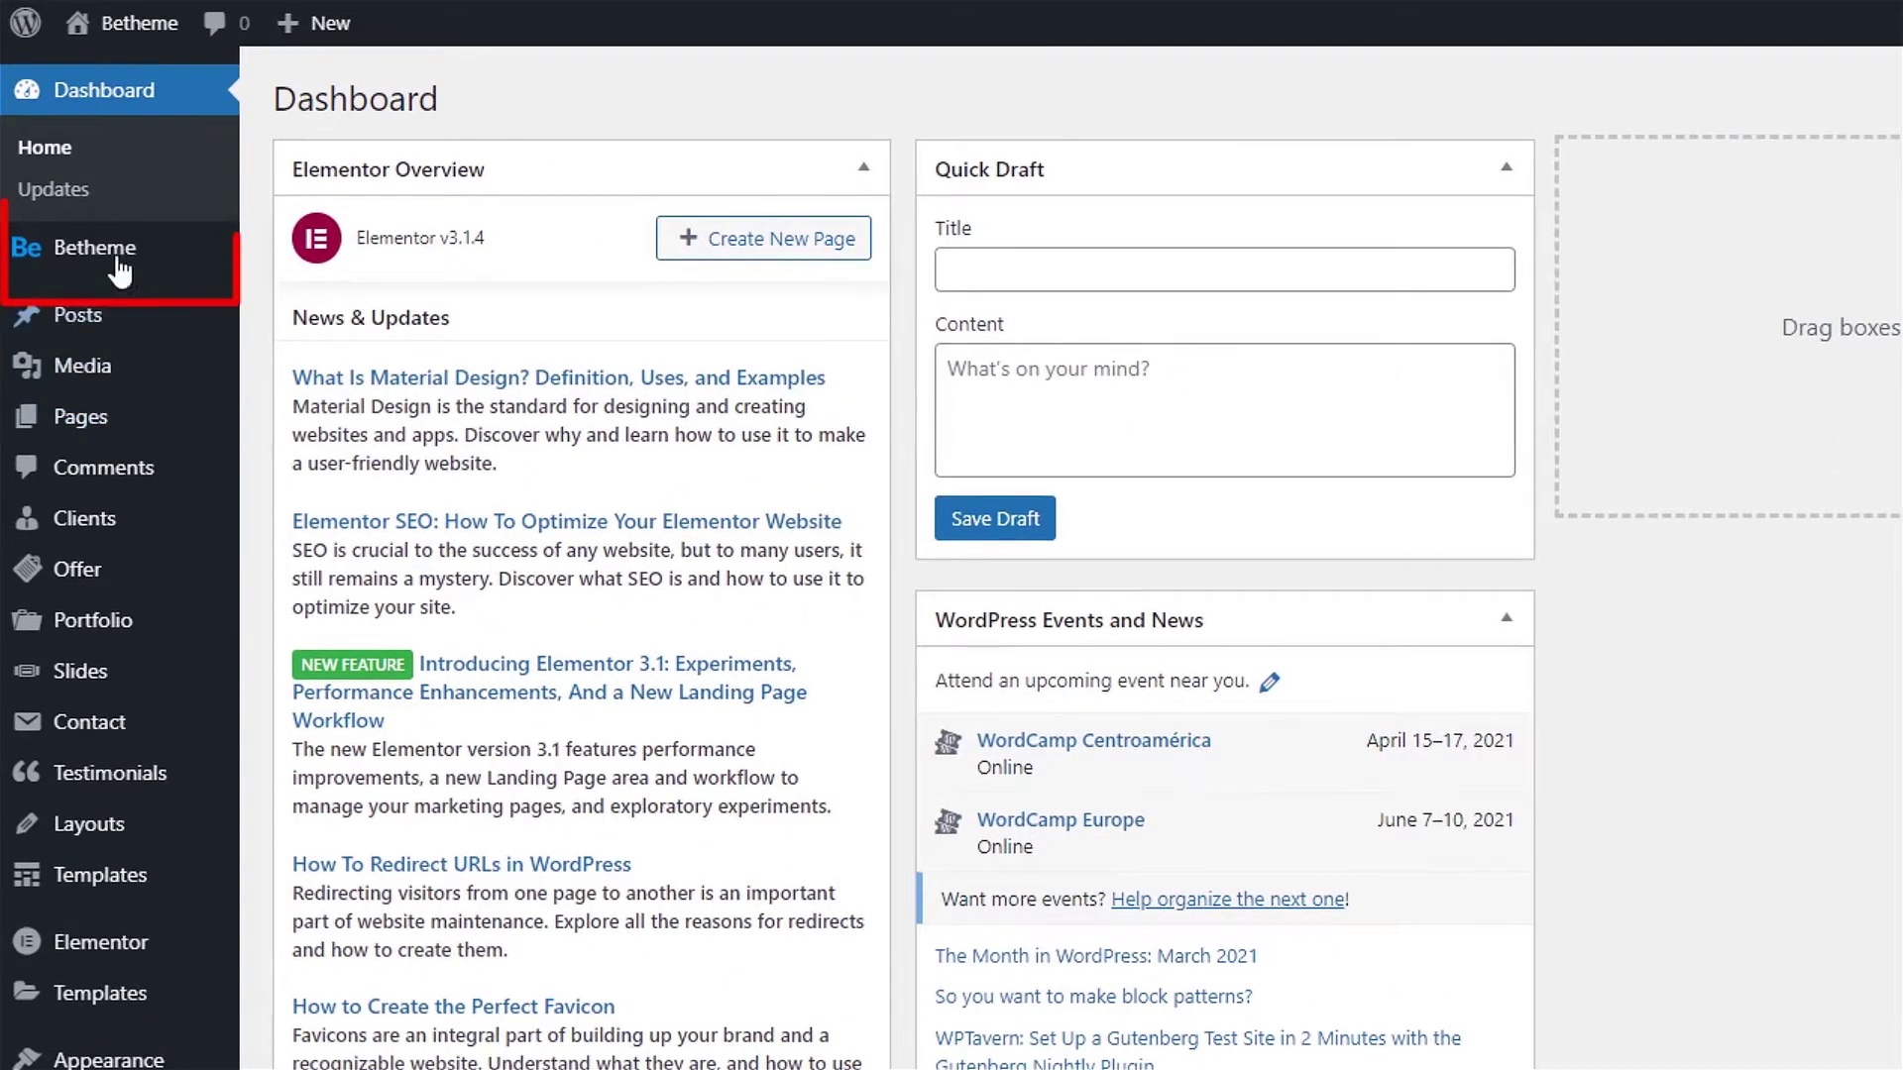
- Go to Betheme Theme Options › Global › Advanced, where the Google Maps API Key is stored
mouse_move(77, 166)
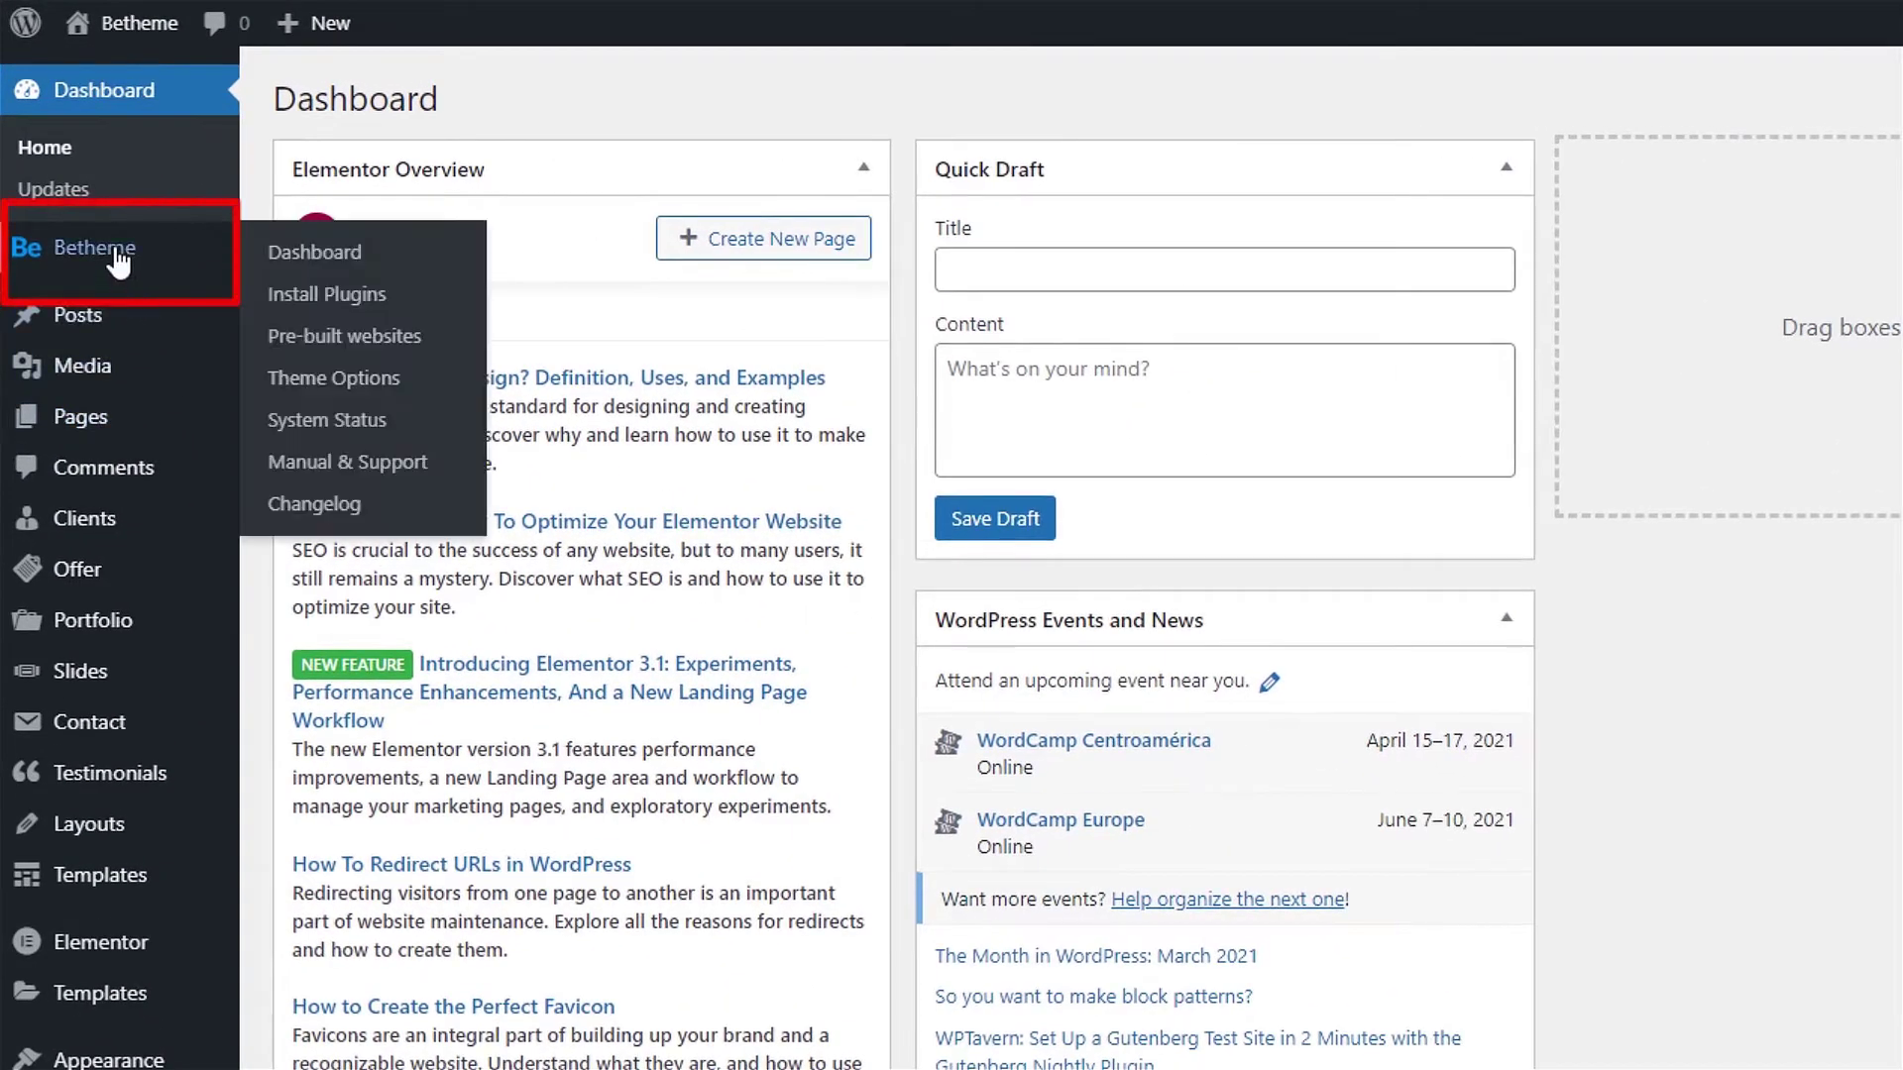
left_click(317, 377)
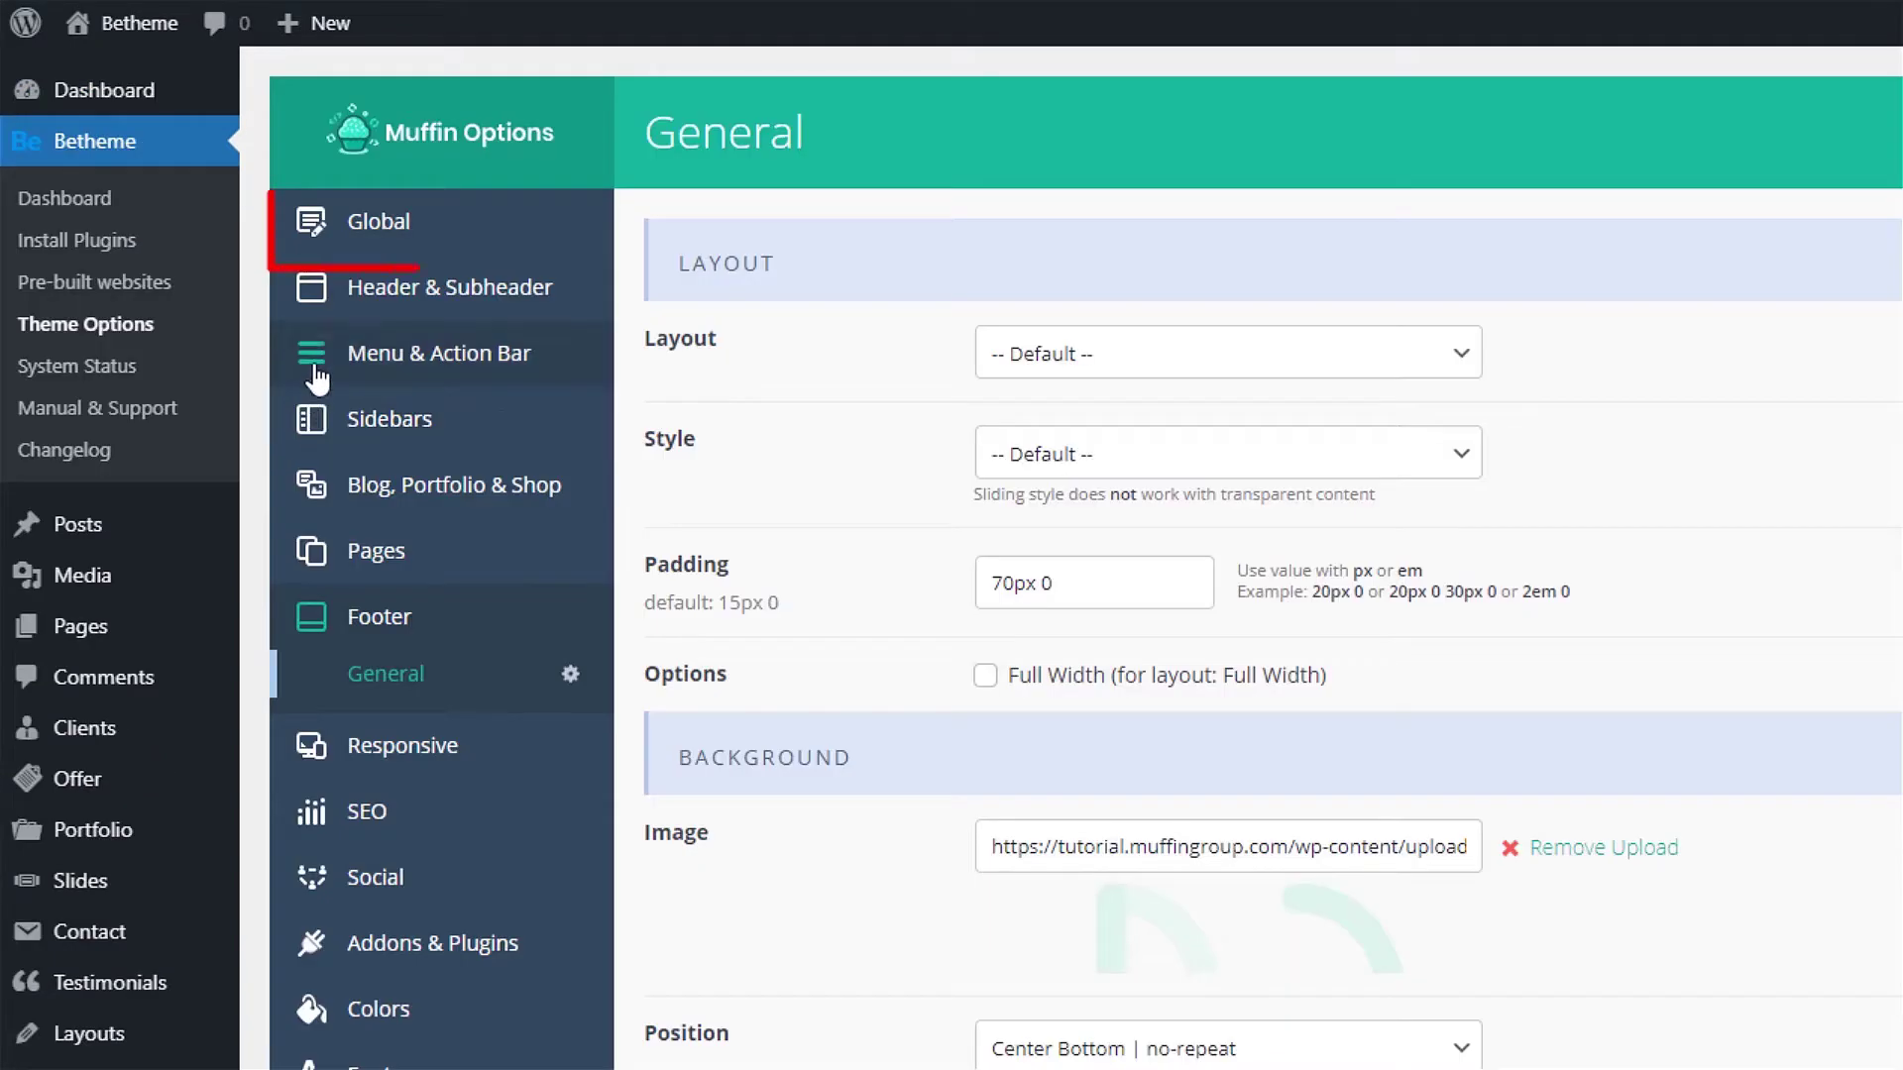
left_click(398, 230)
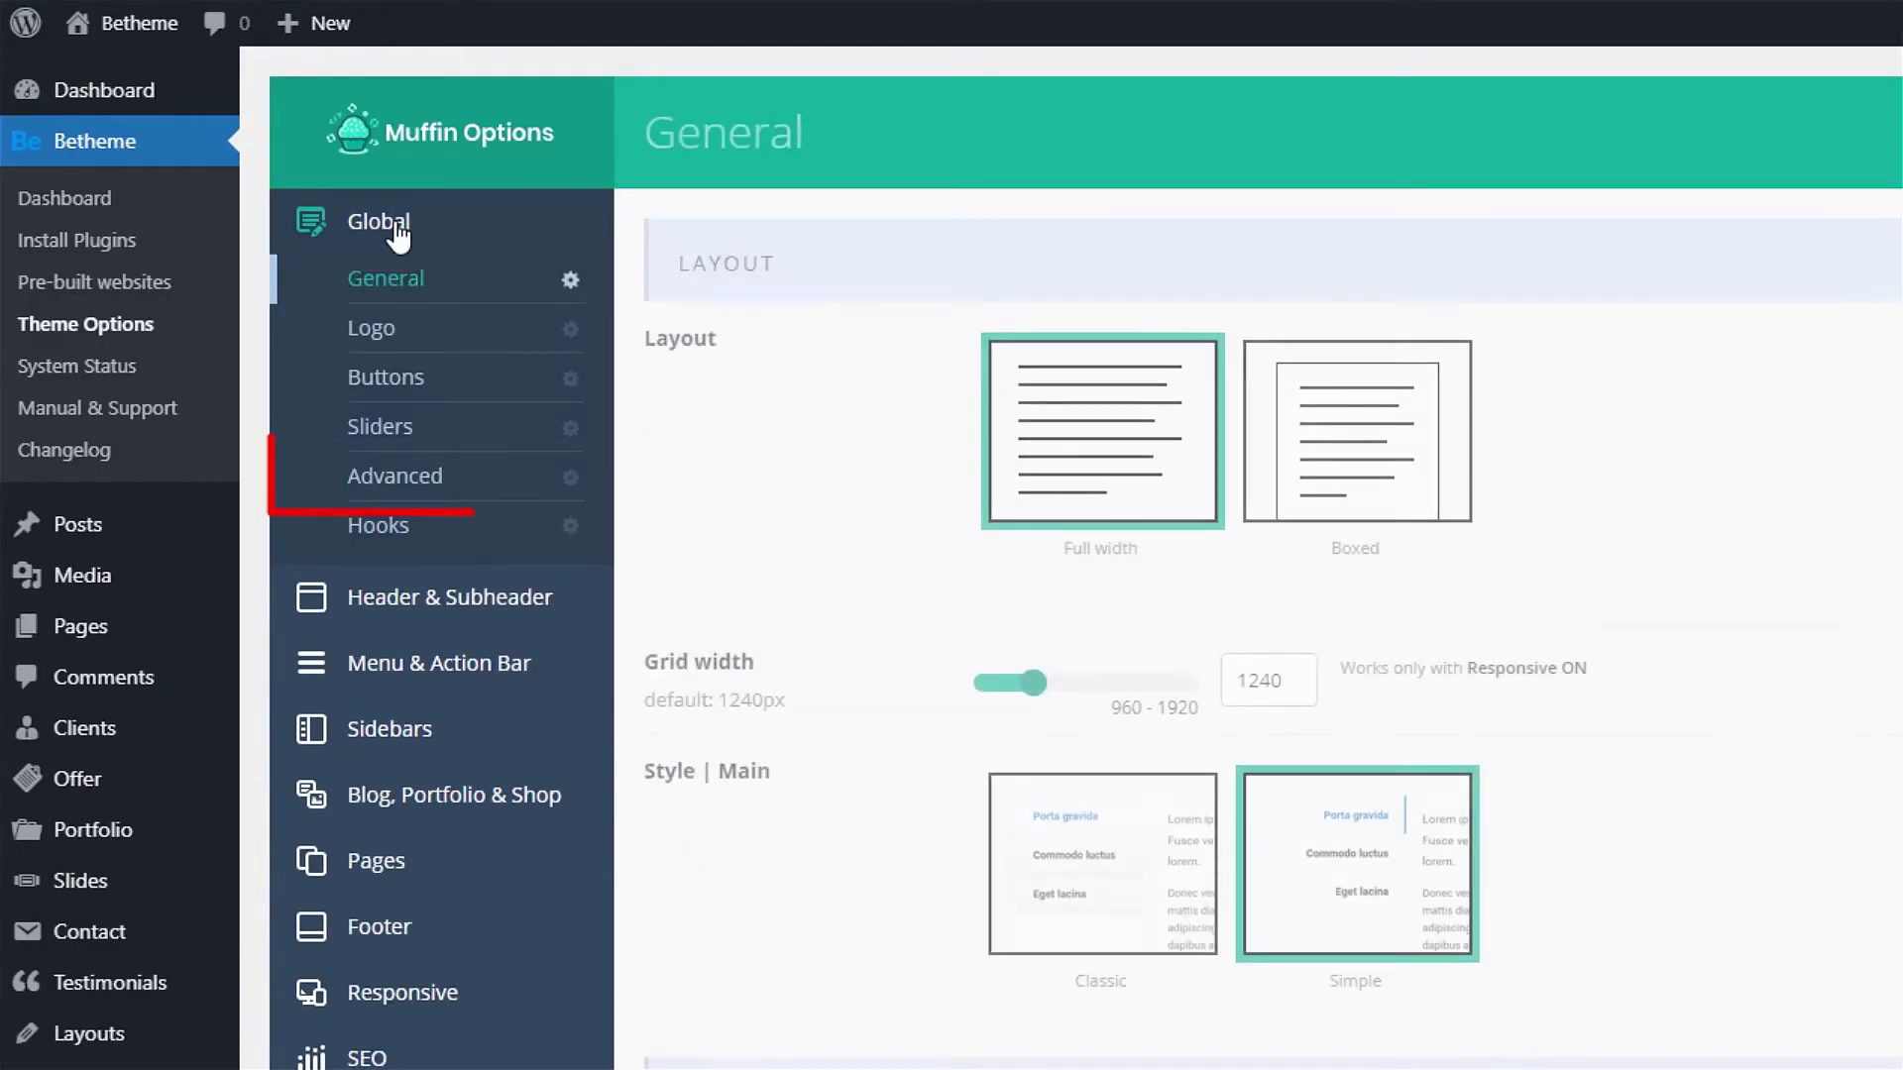
left_click(389, 489)
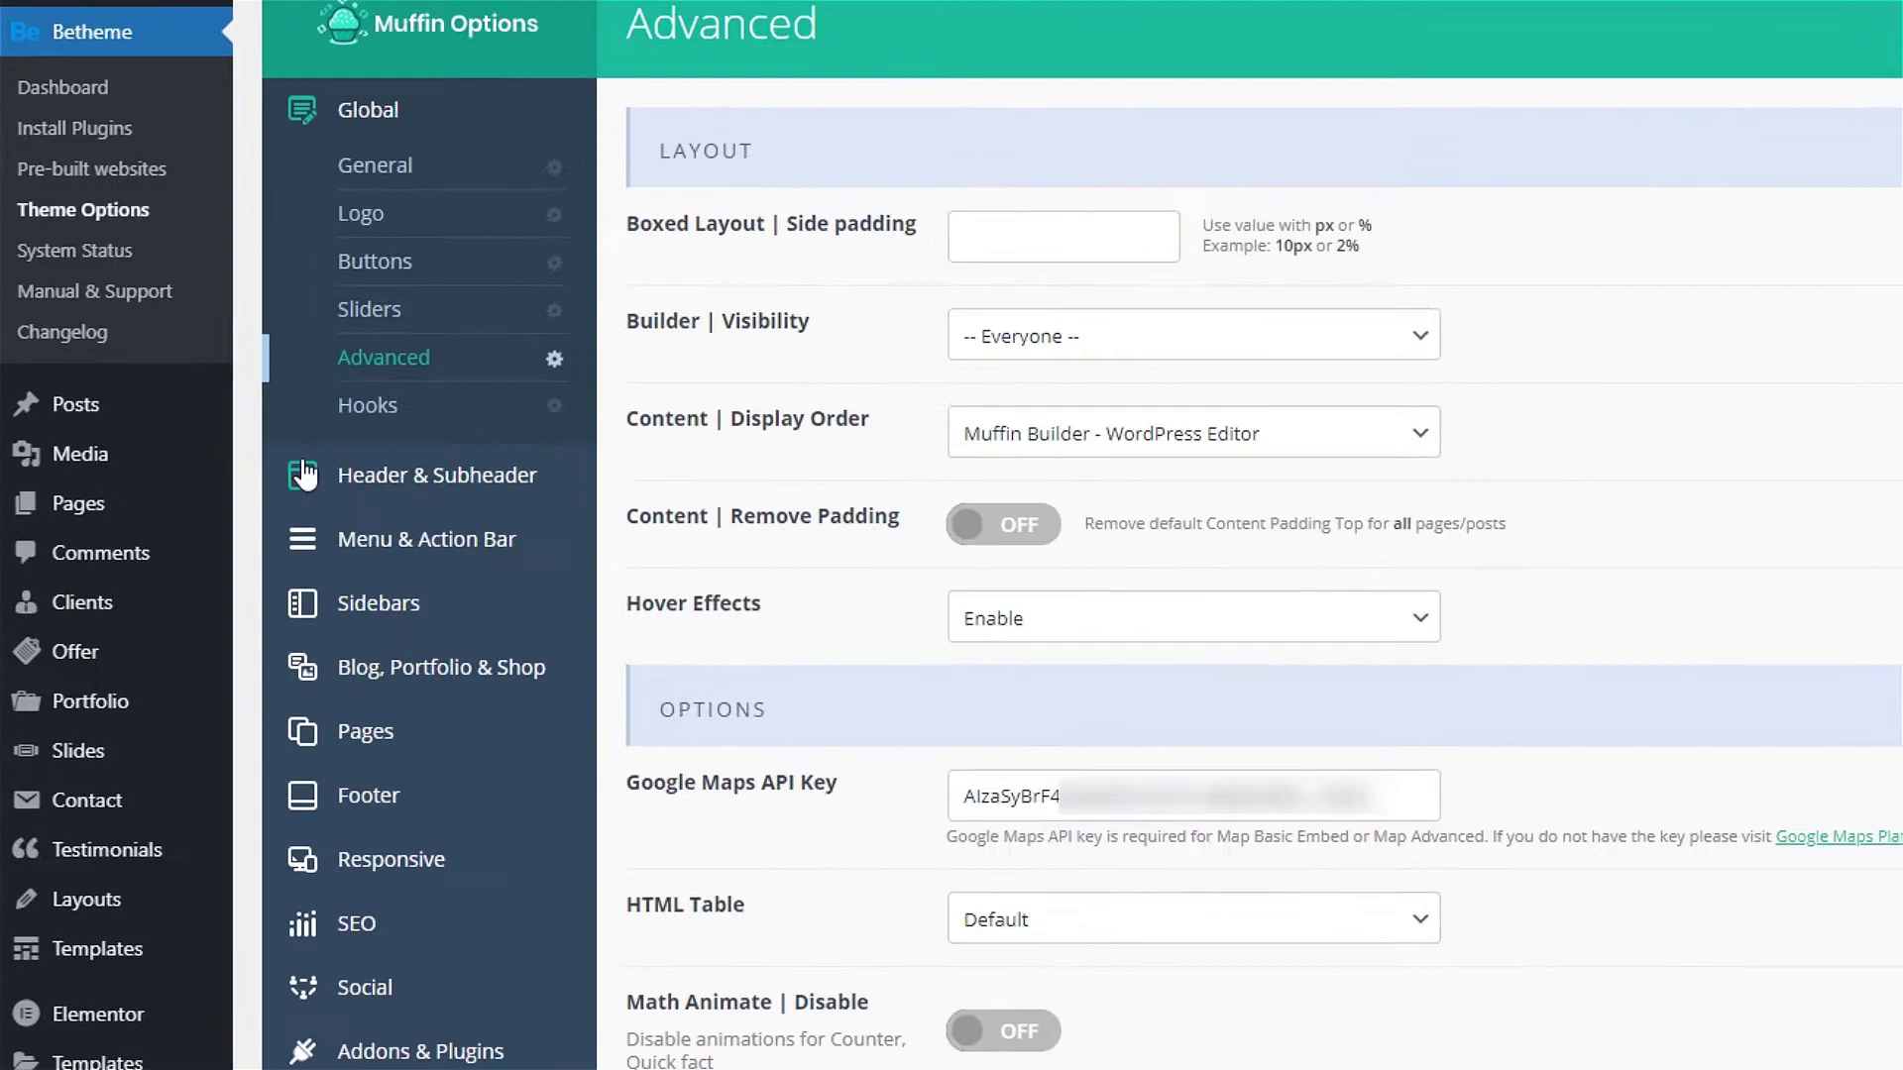
- Open the Home page from All Pages in the editor
mouse_move(42, 421)
left_click(61, 515)
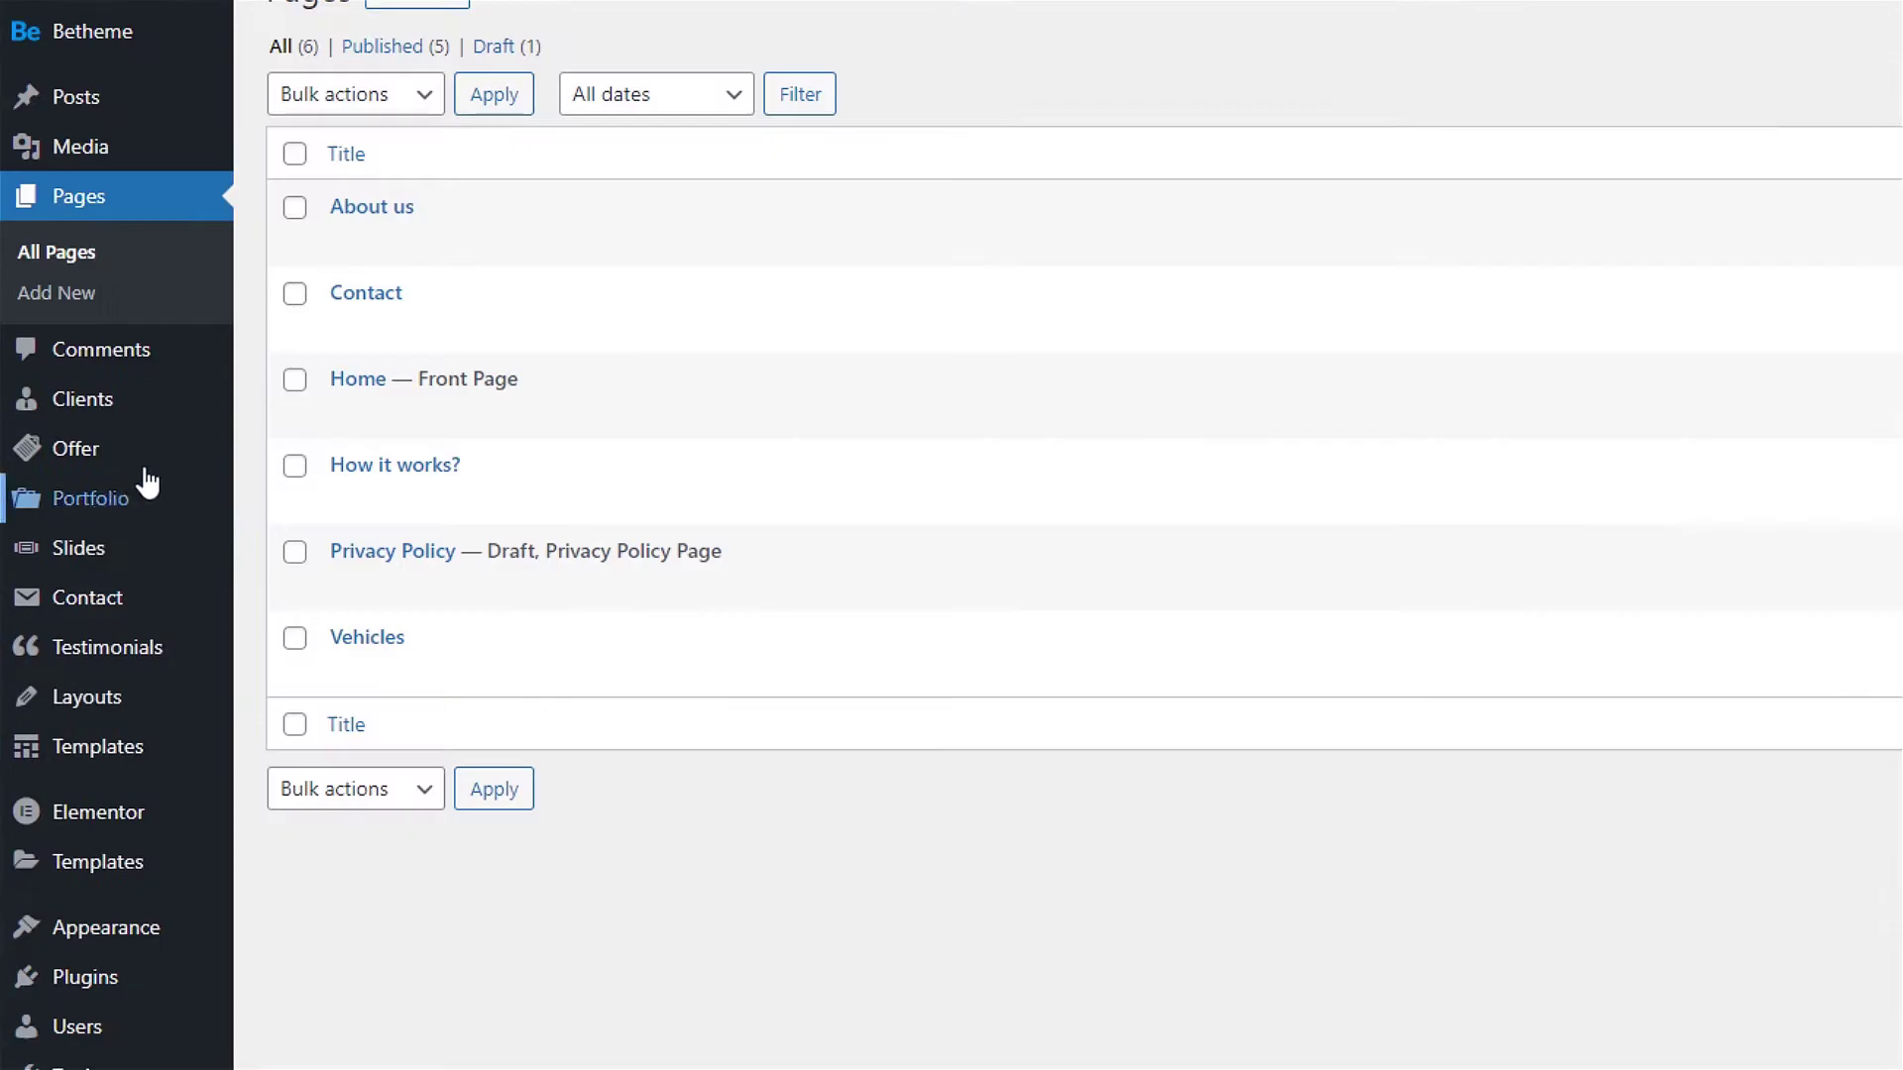
left_click(344, 421)
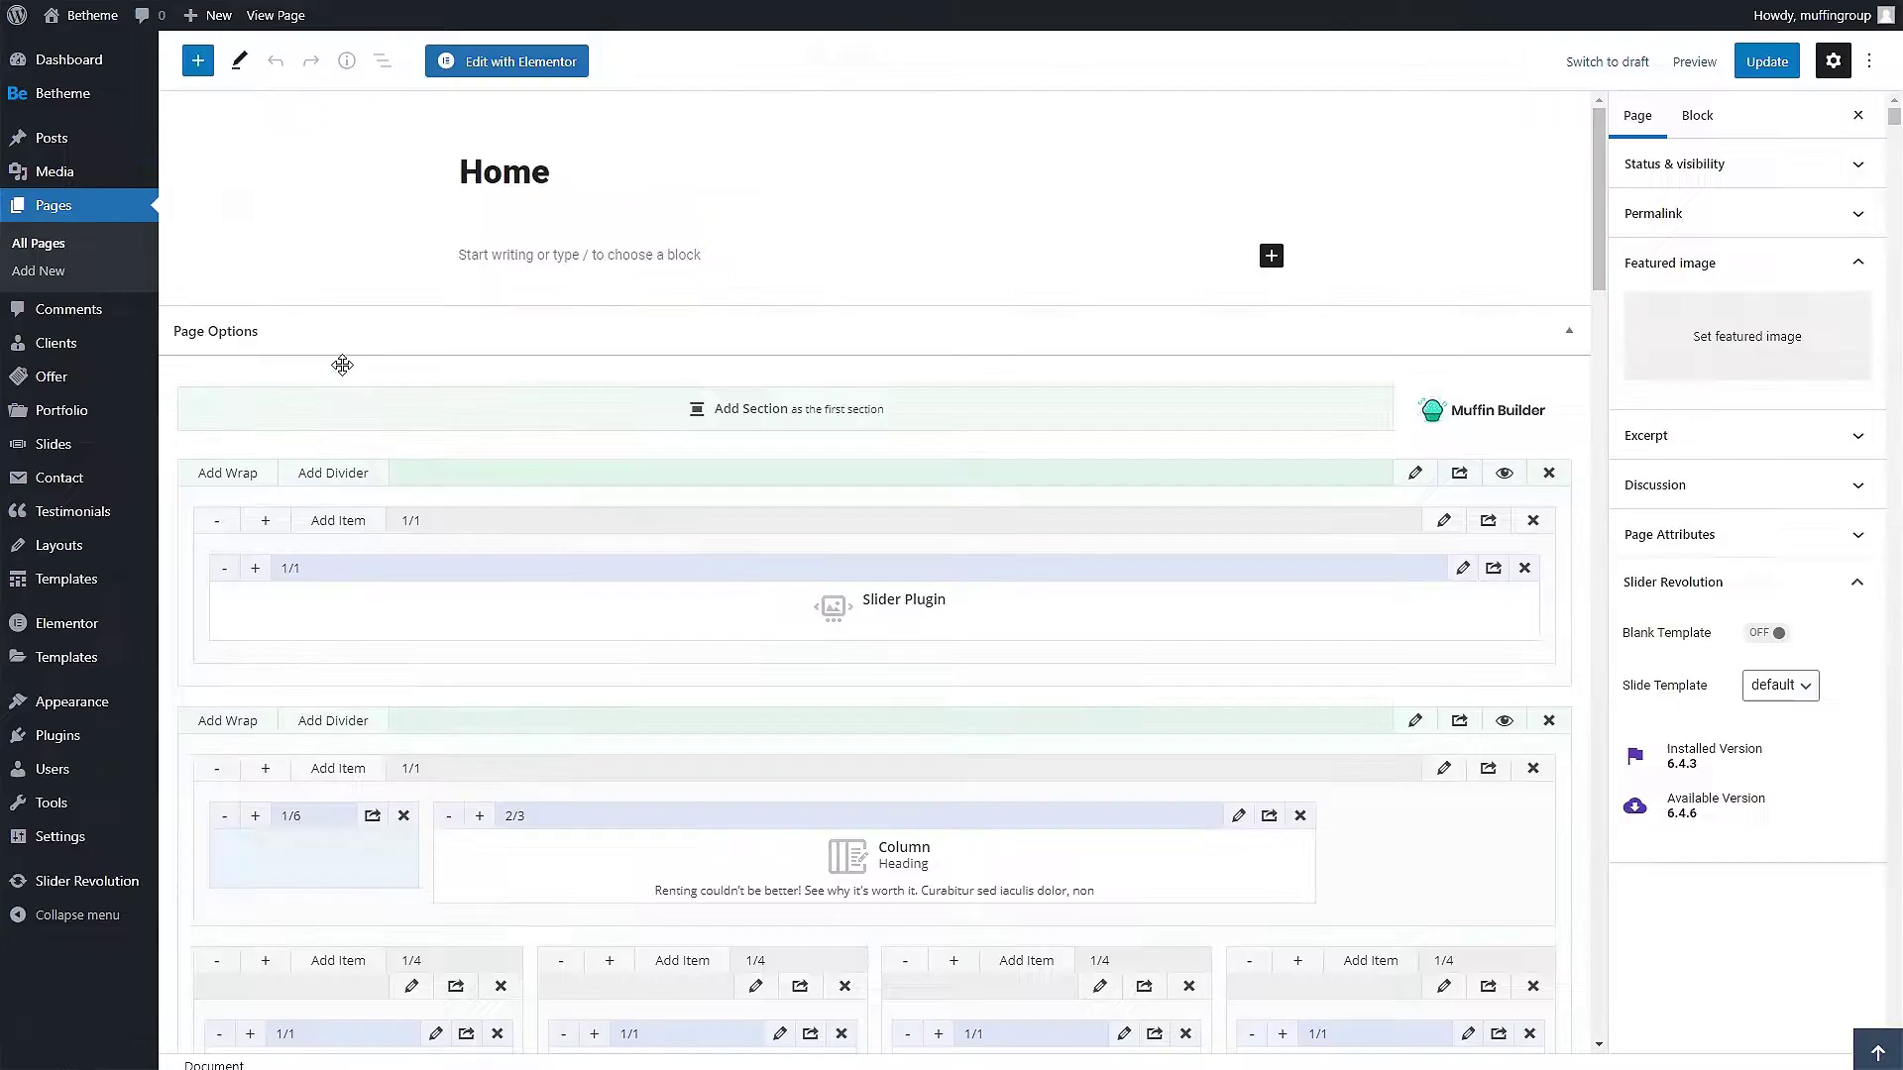
scroll(346, 373, "down", 10)
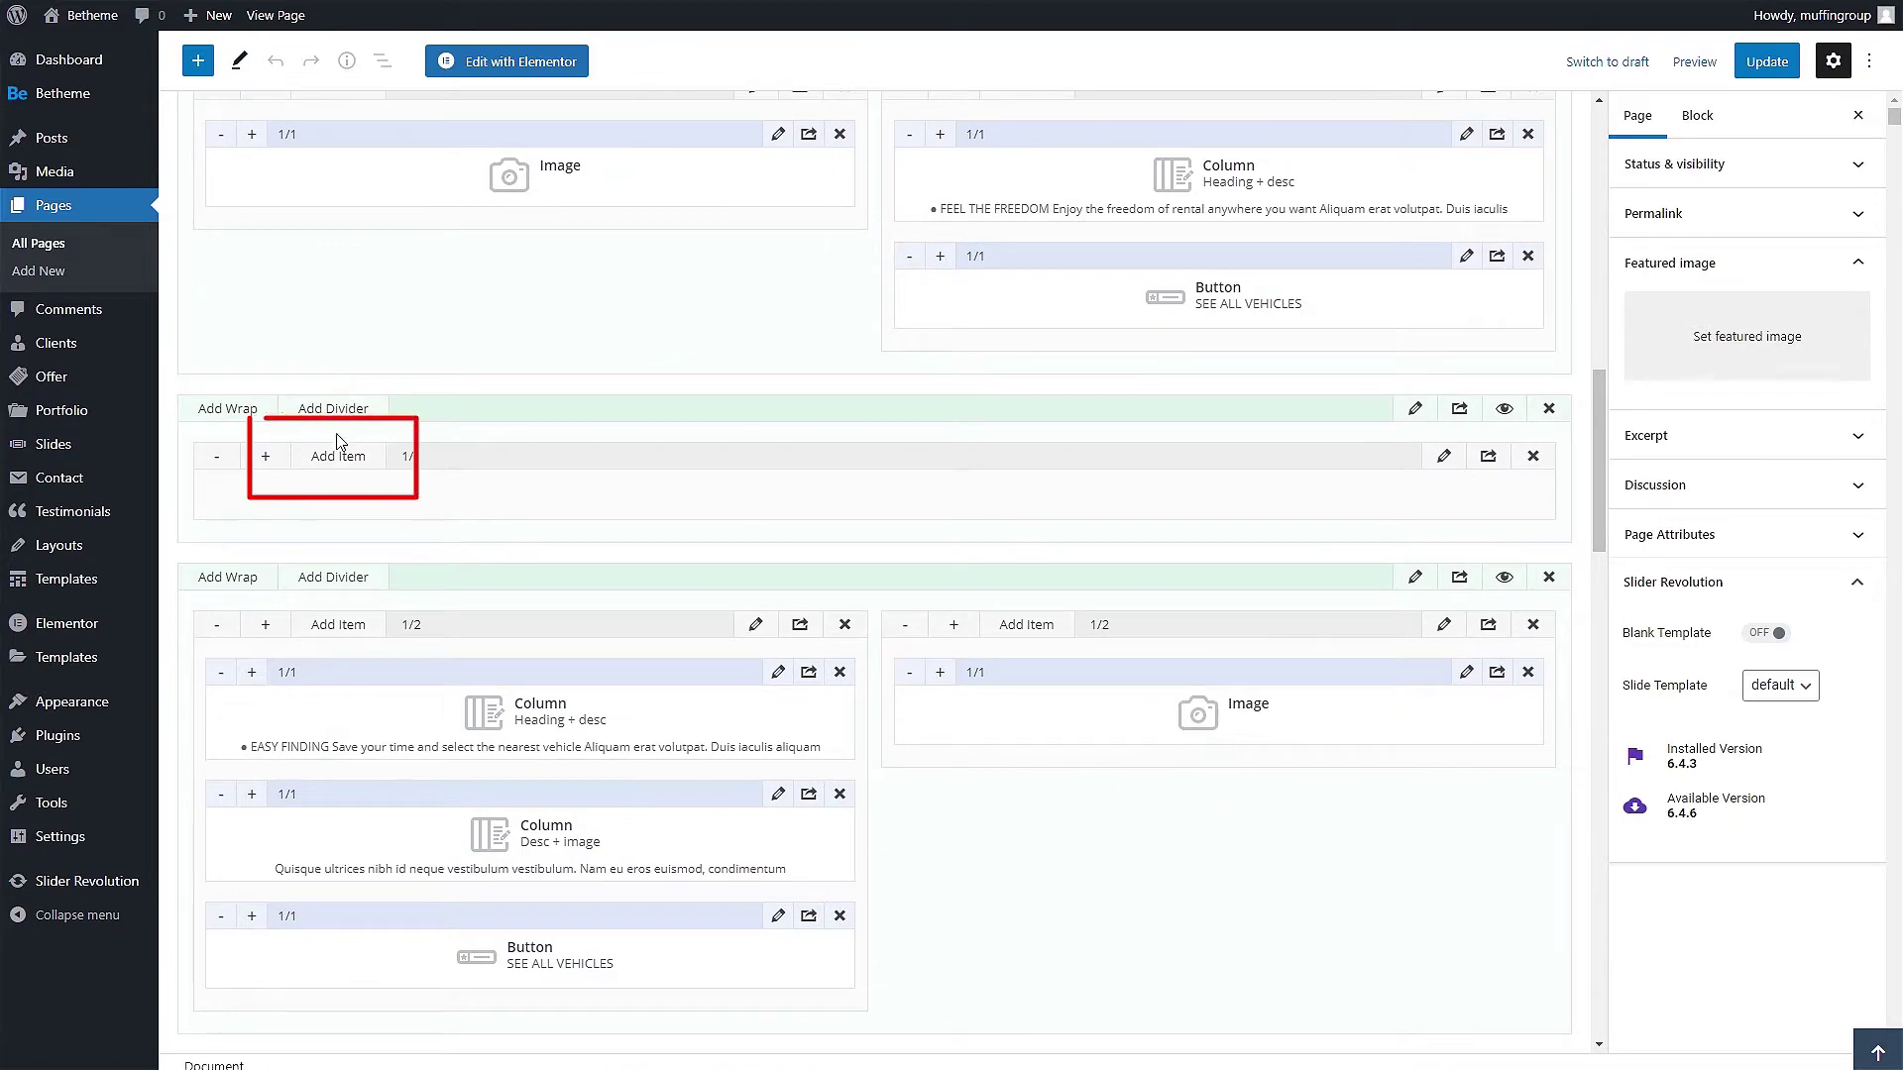
- Add a Map Advanced item to the empty wrap, found by searching 'map advanced'
left_click(336, 458)
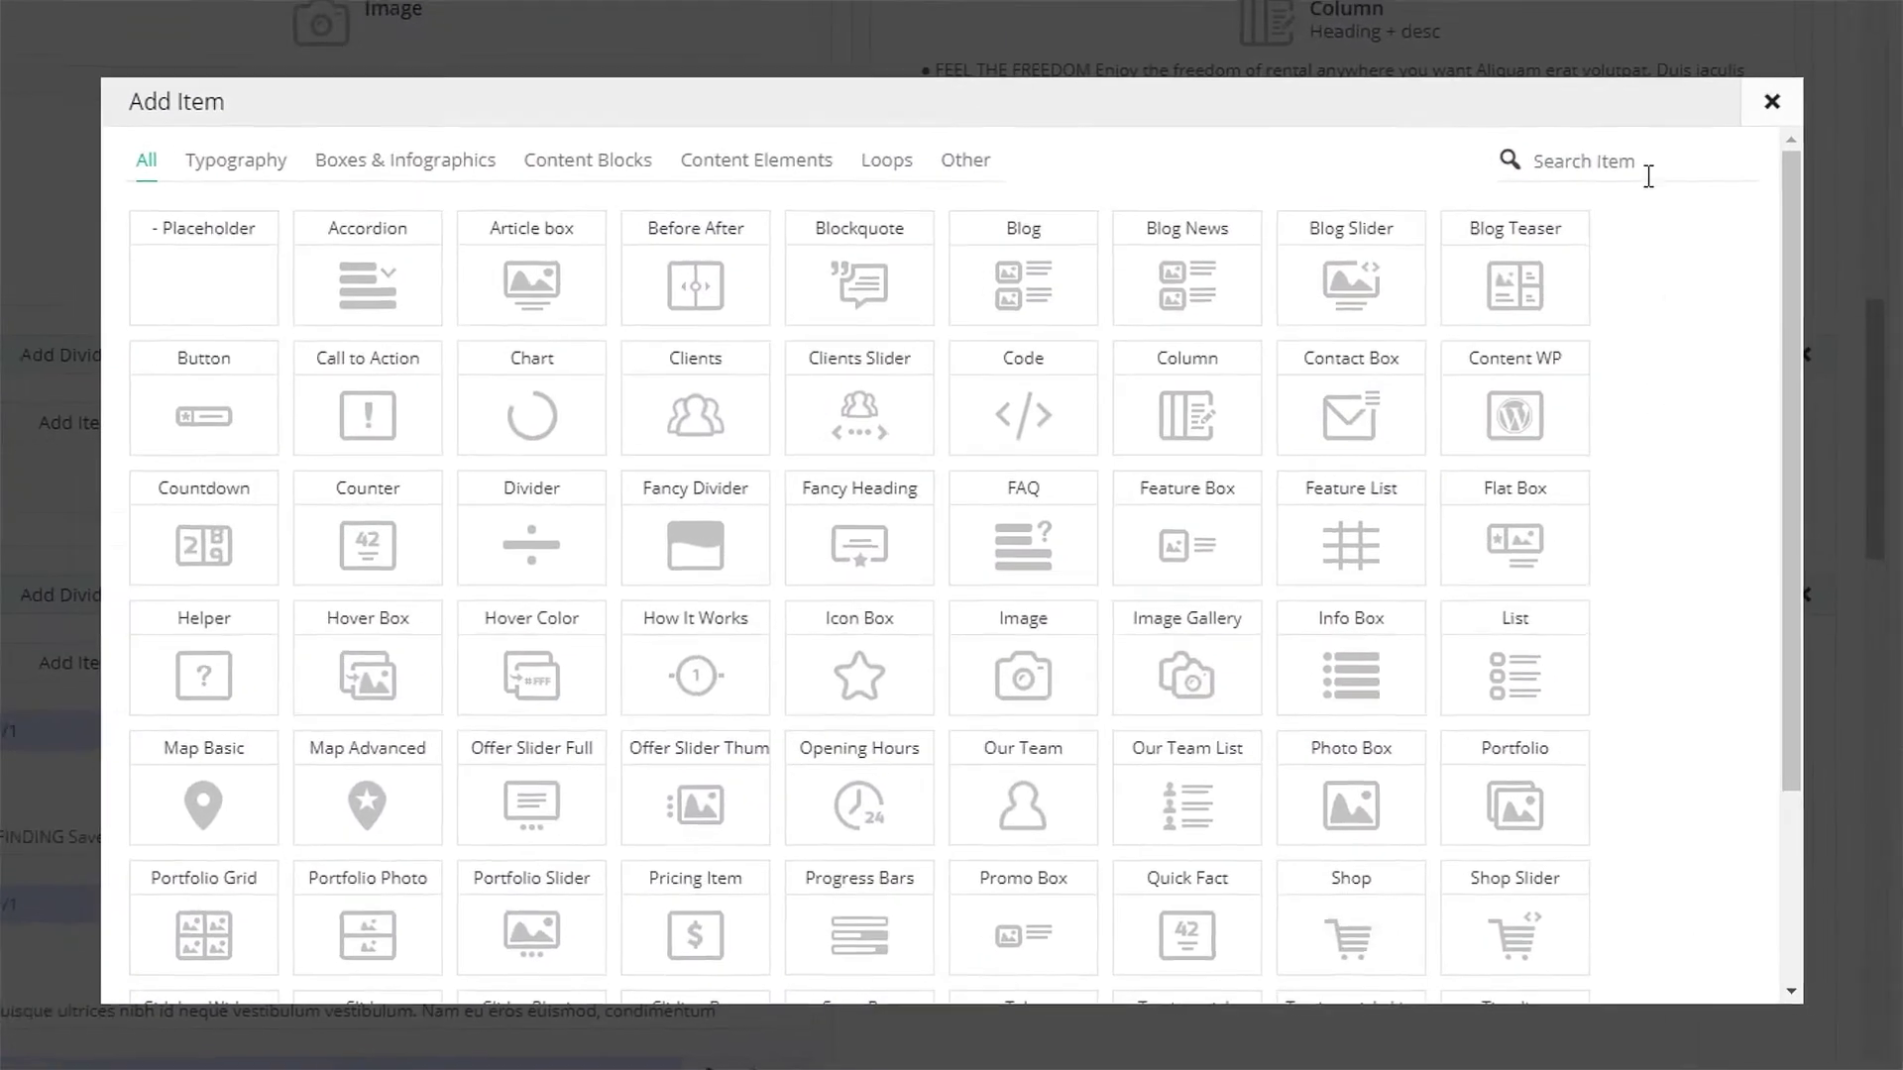
left_click(1469, 271)
type("map advanced")
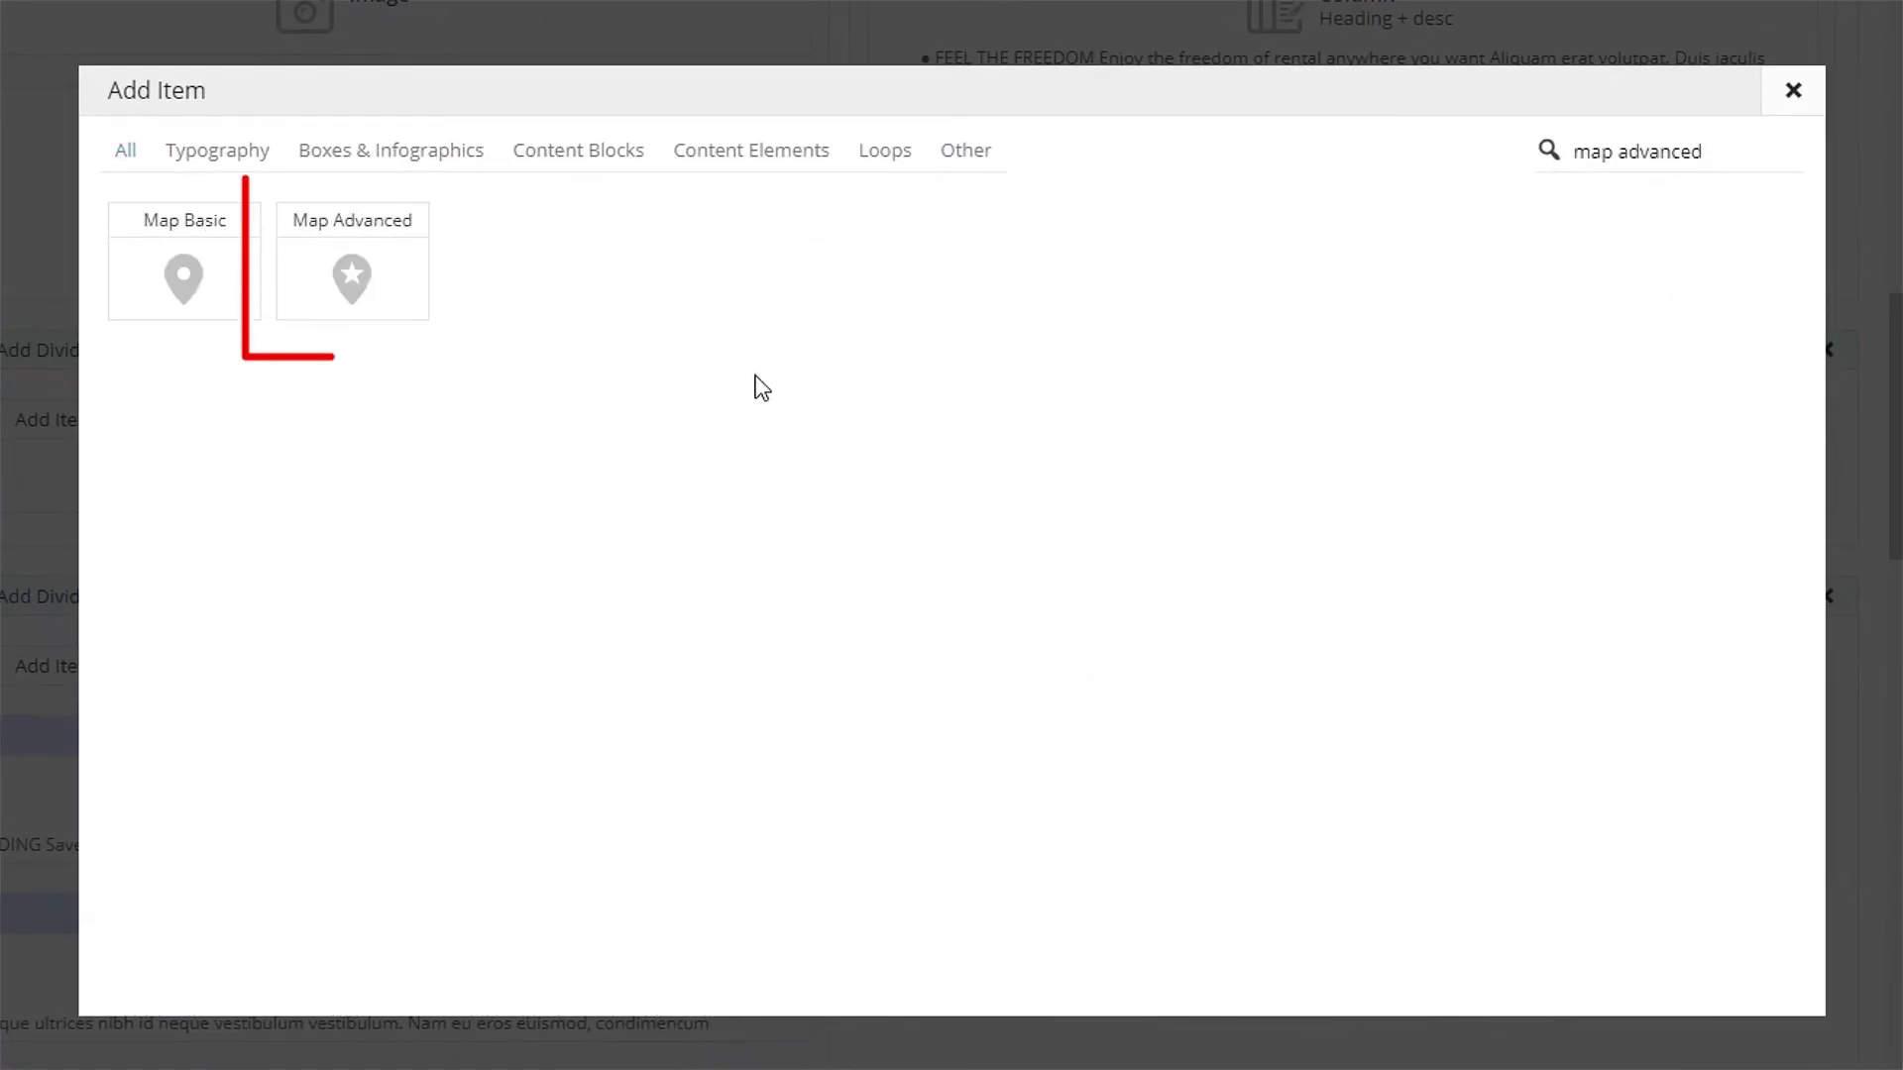
left_click(361, 298)
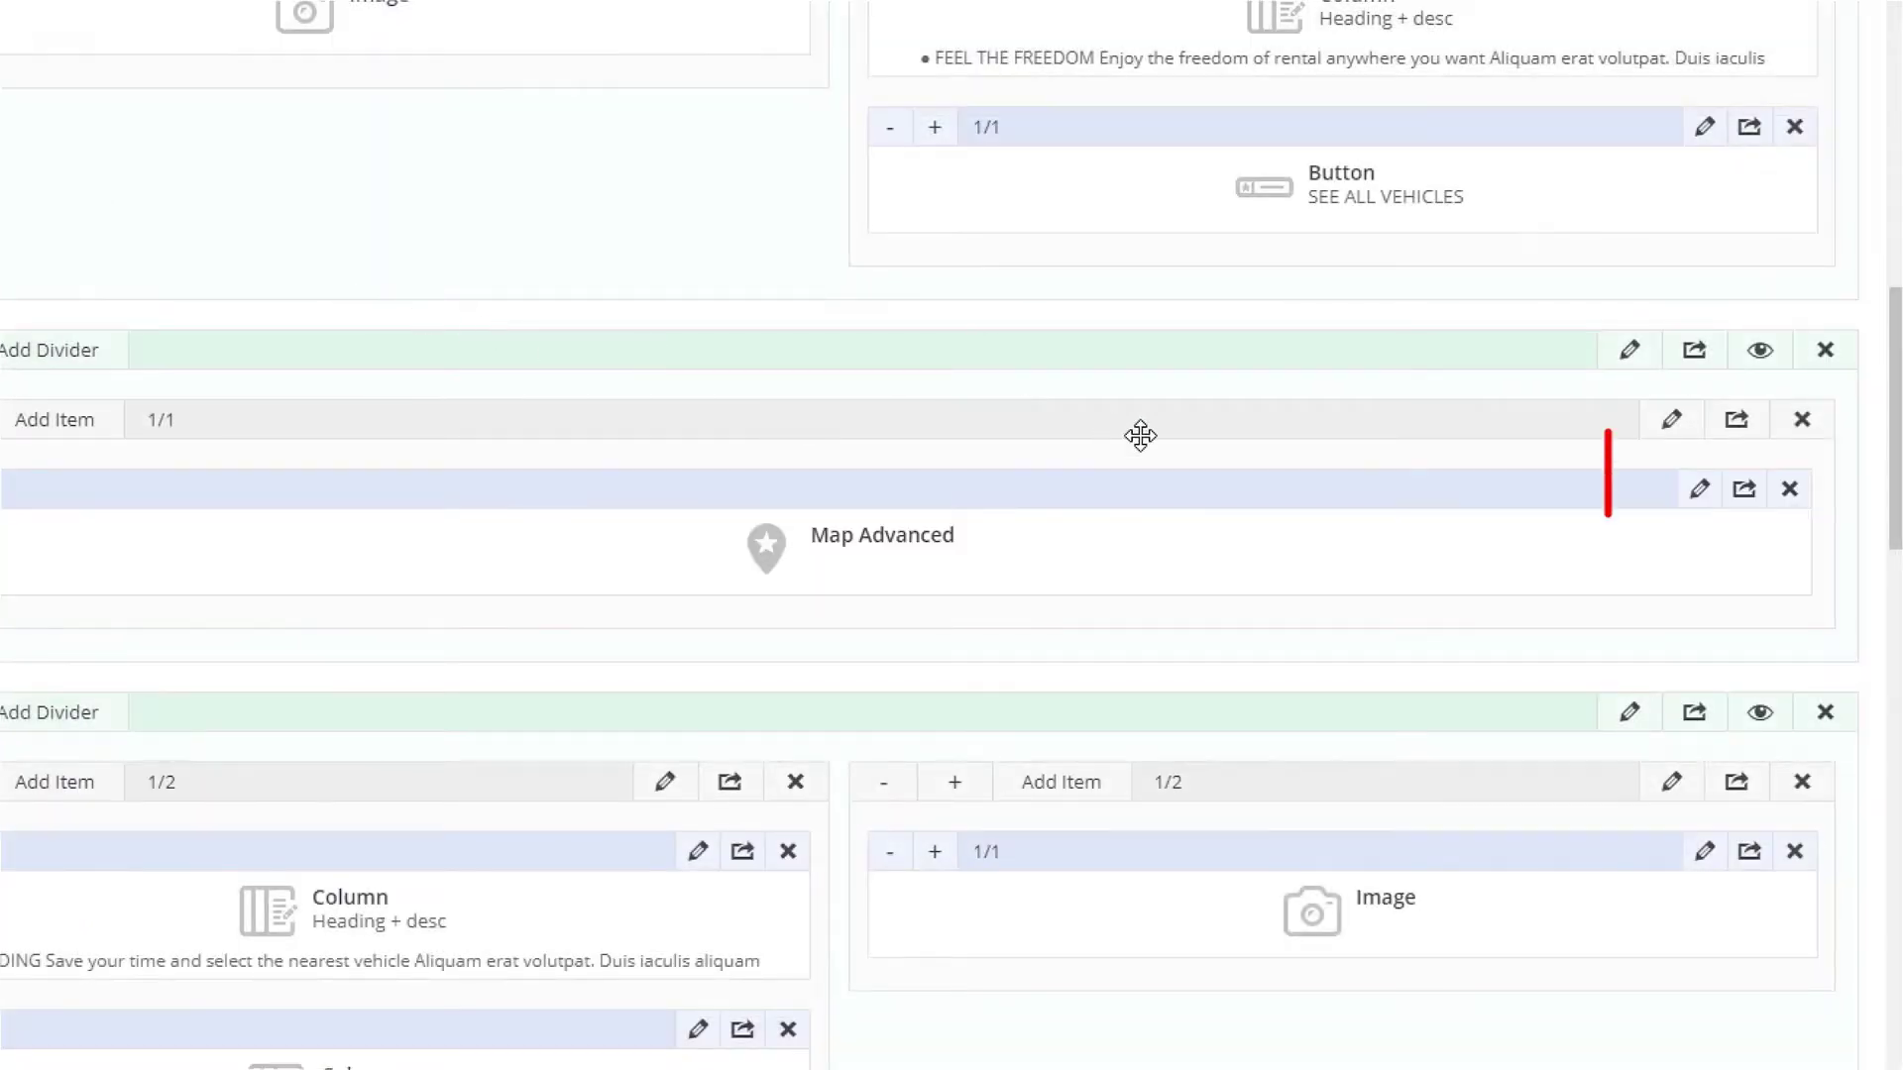
- Set the map's latitude 51.5, longitude -0.13, zoom 1 and height 500
left_click(1702, 496)
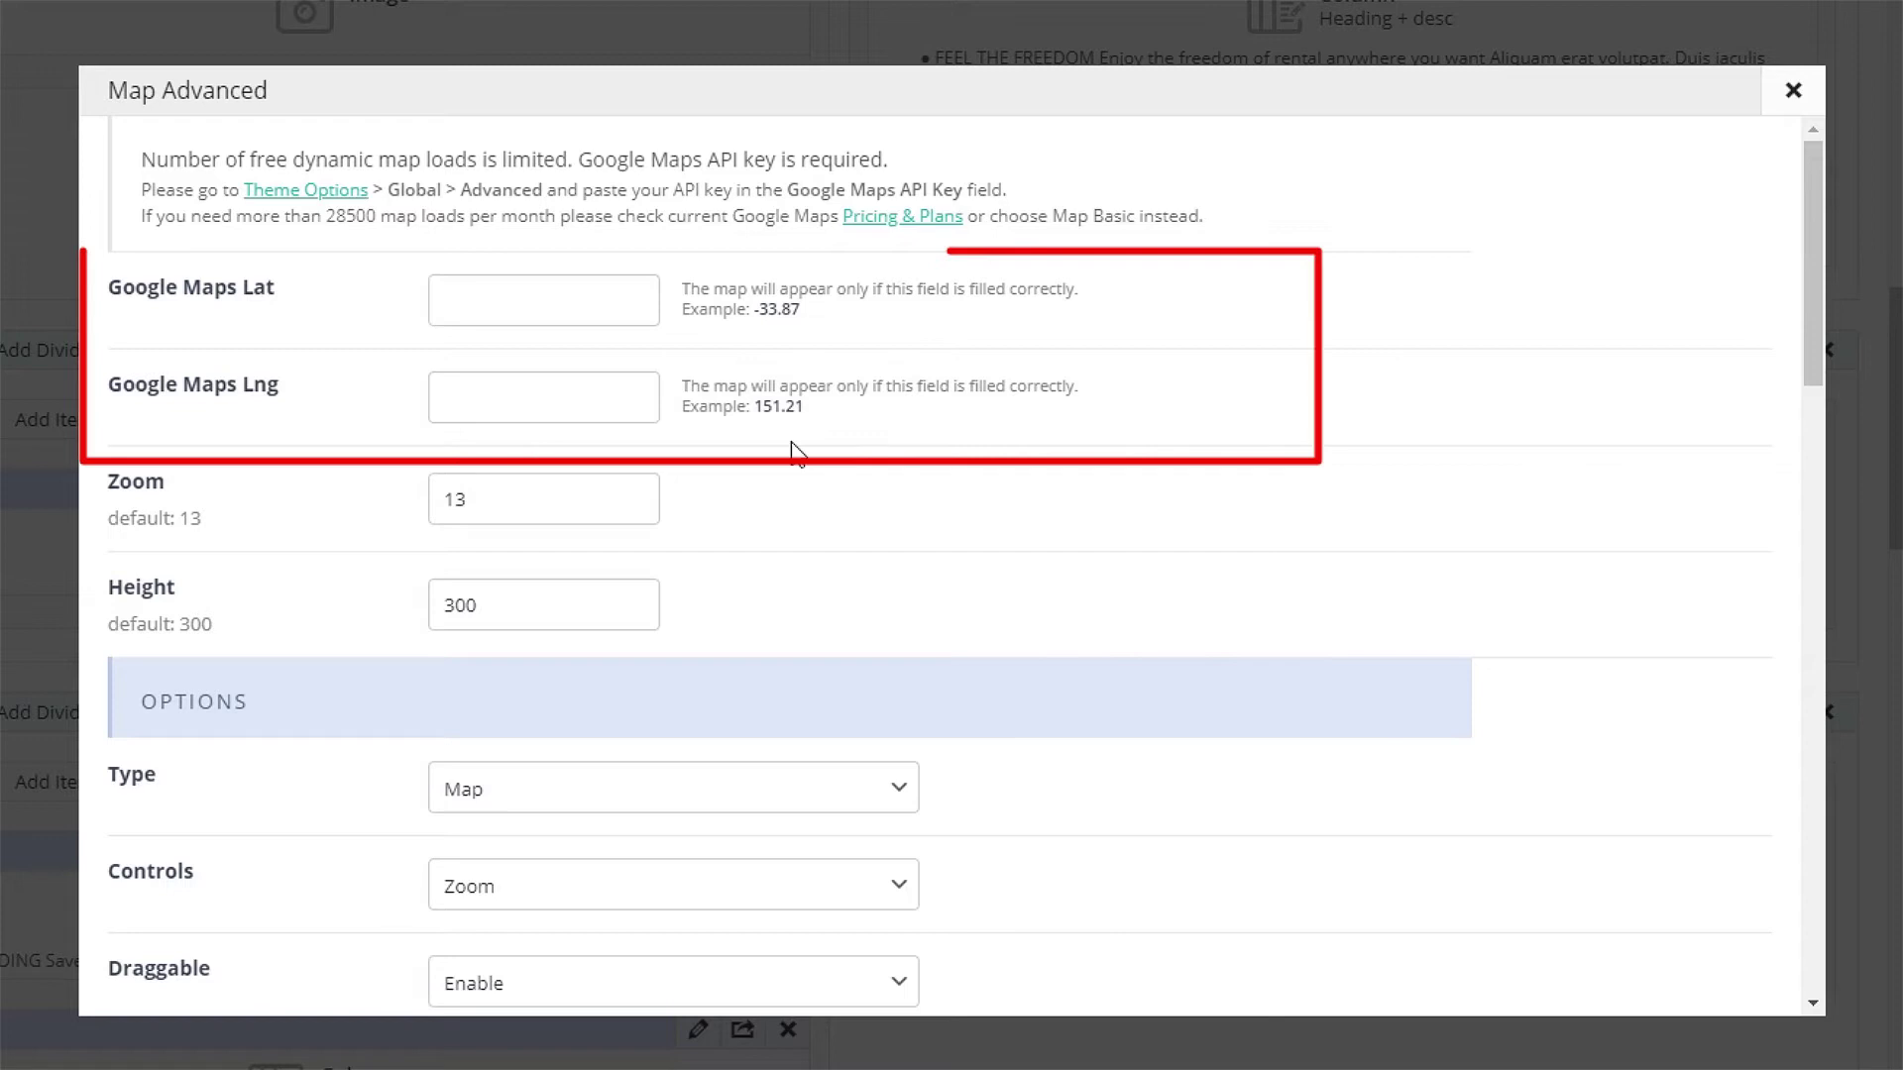
left_click(640, 297)
type("51.5")
left_click(613, 395)
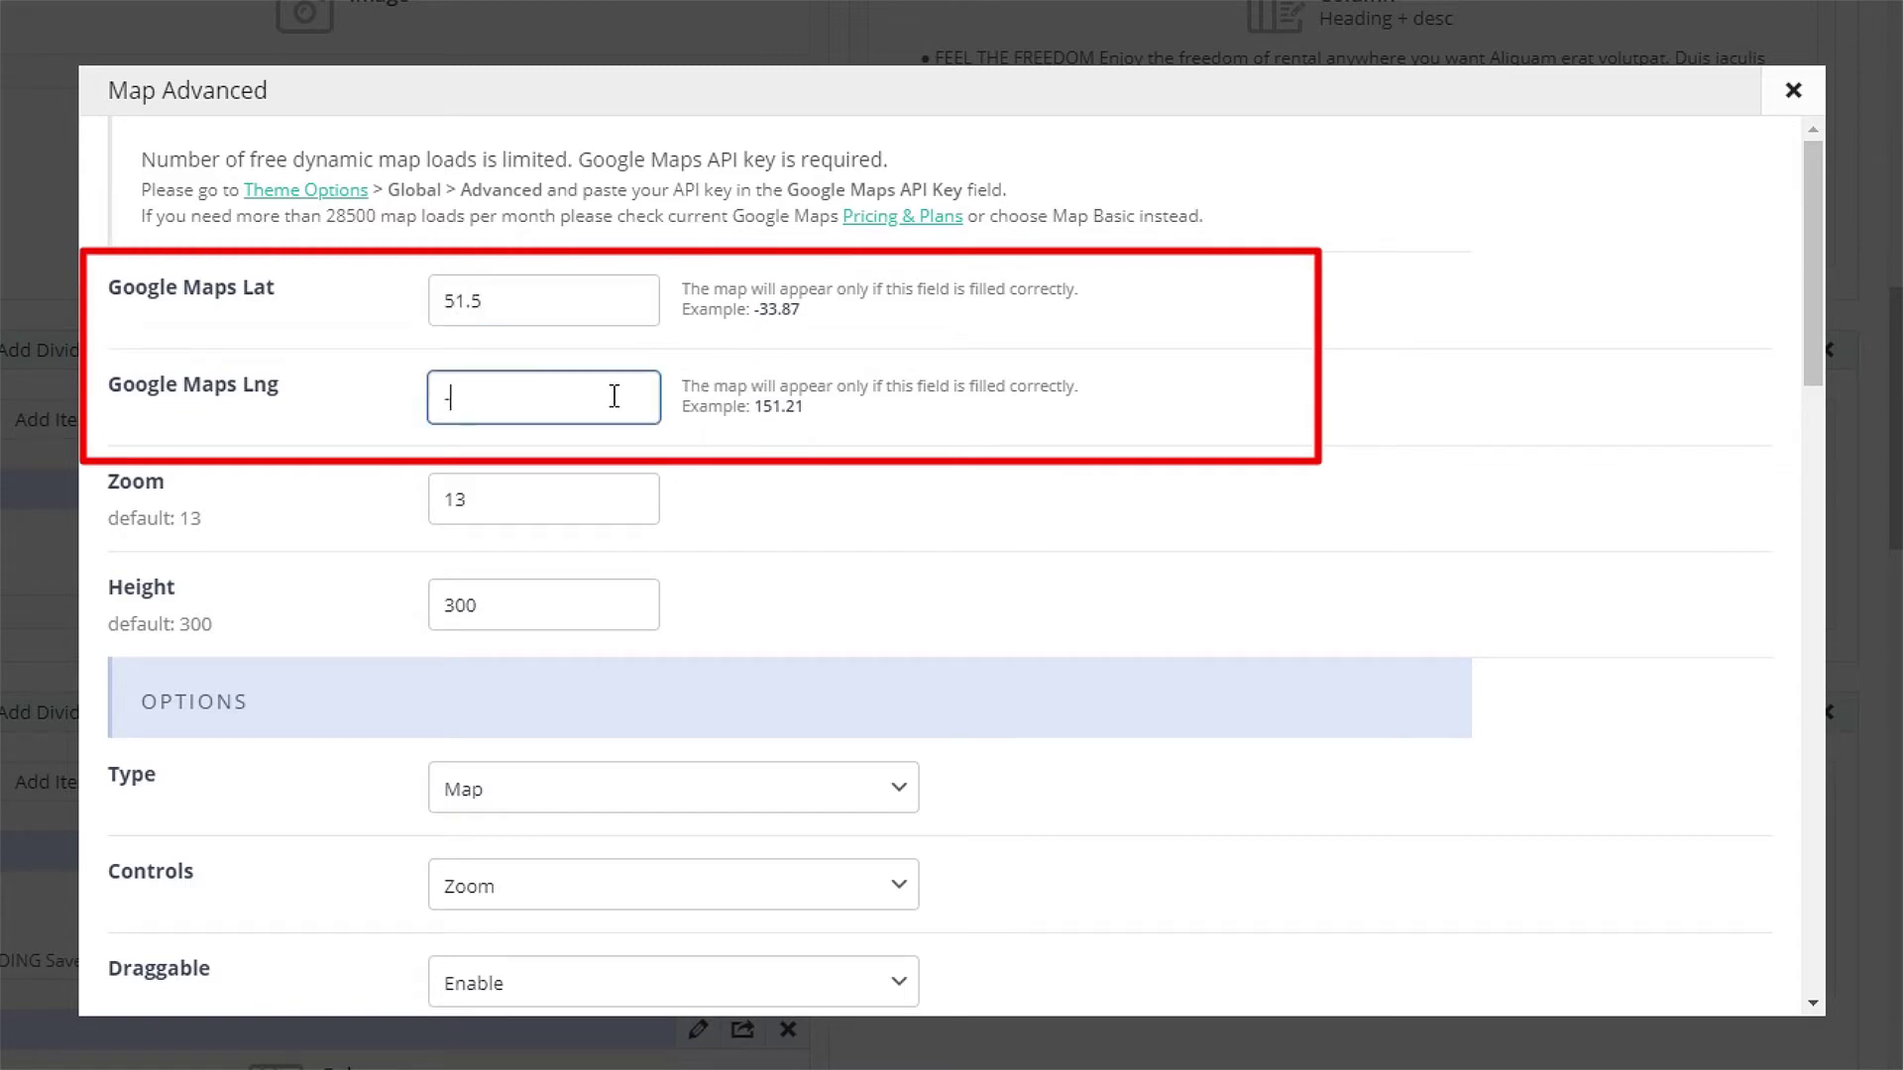
type("-0.13")
left_click(603, 501)
key("BackSpace")
type("1")
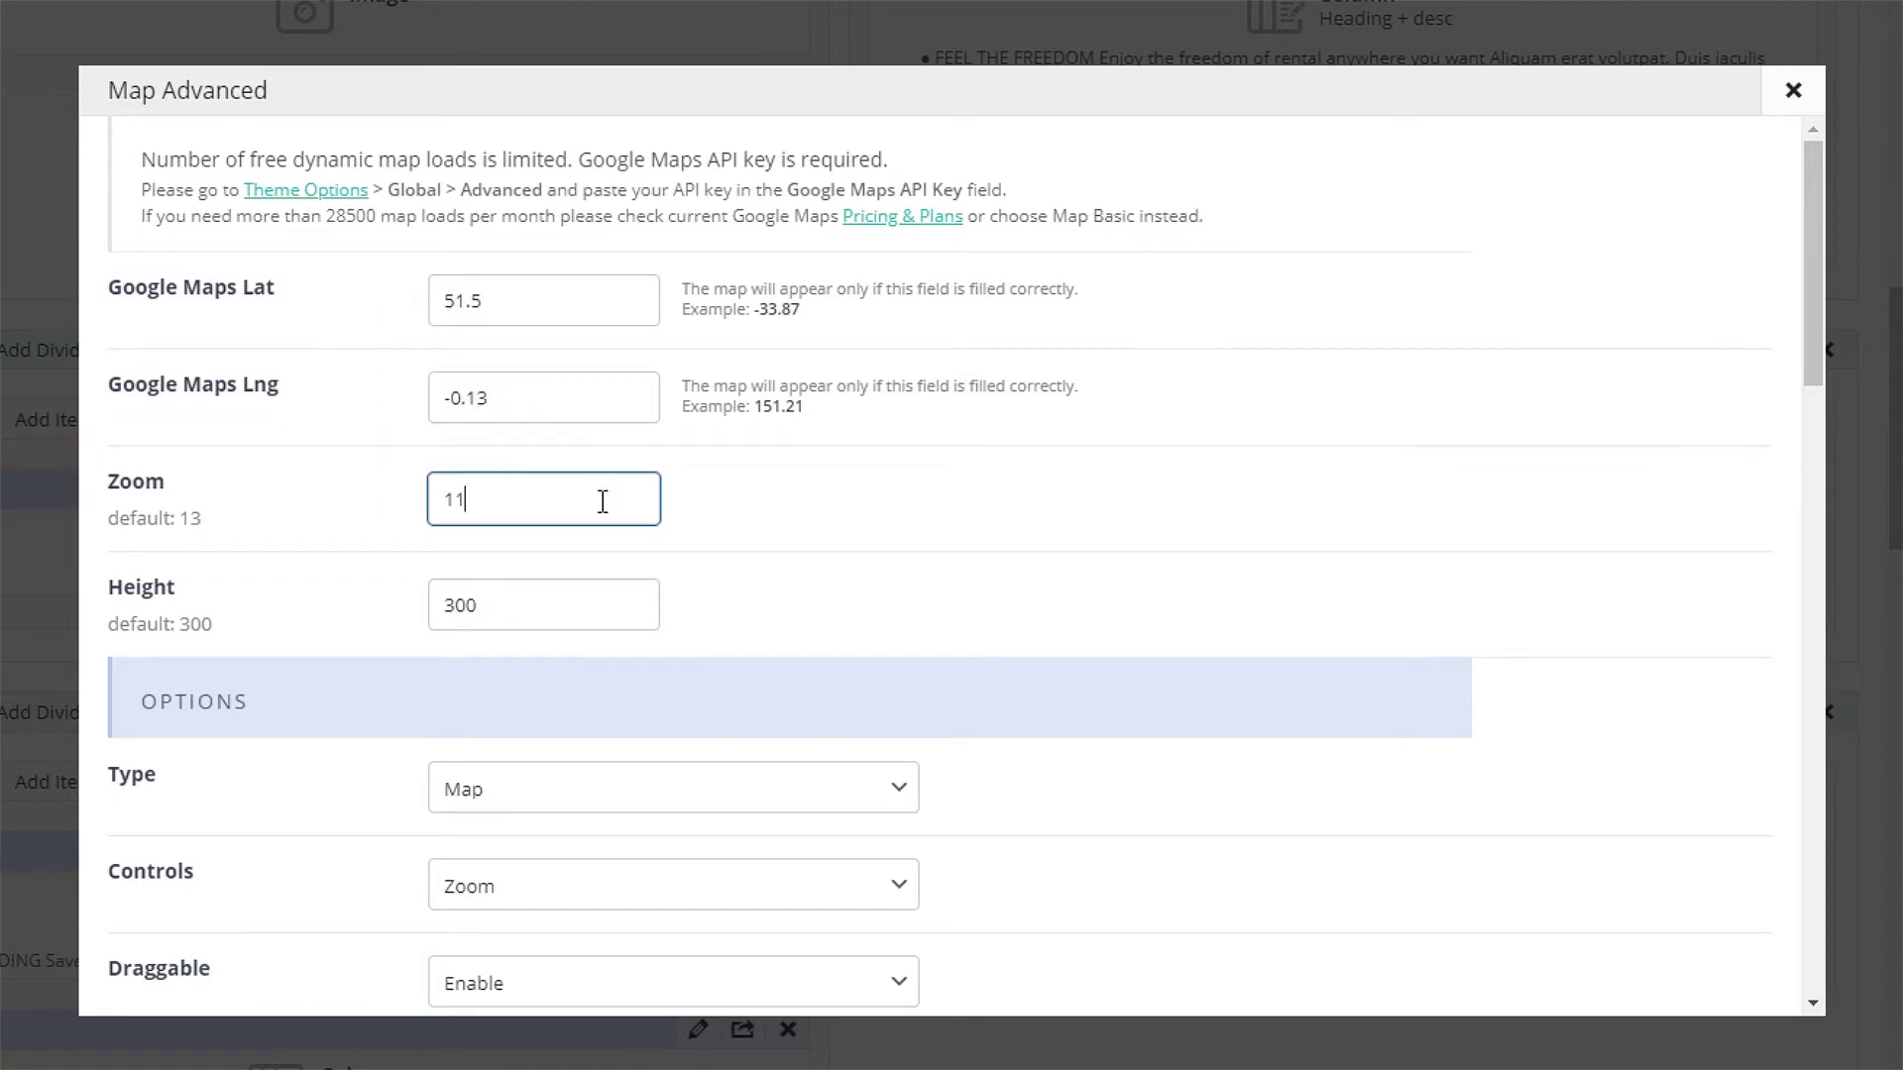
left_click(594, 607)
key("BackSpace")
key("BackSpace")
key("BackSpace")
type("500")
left_click(836, 615)
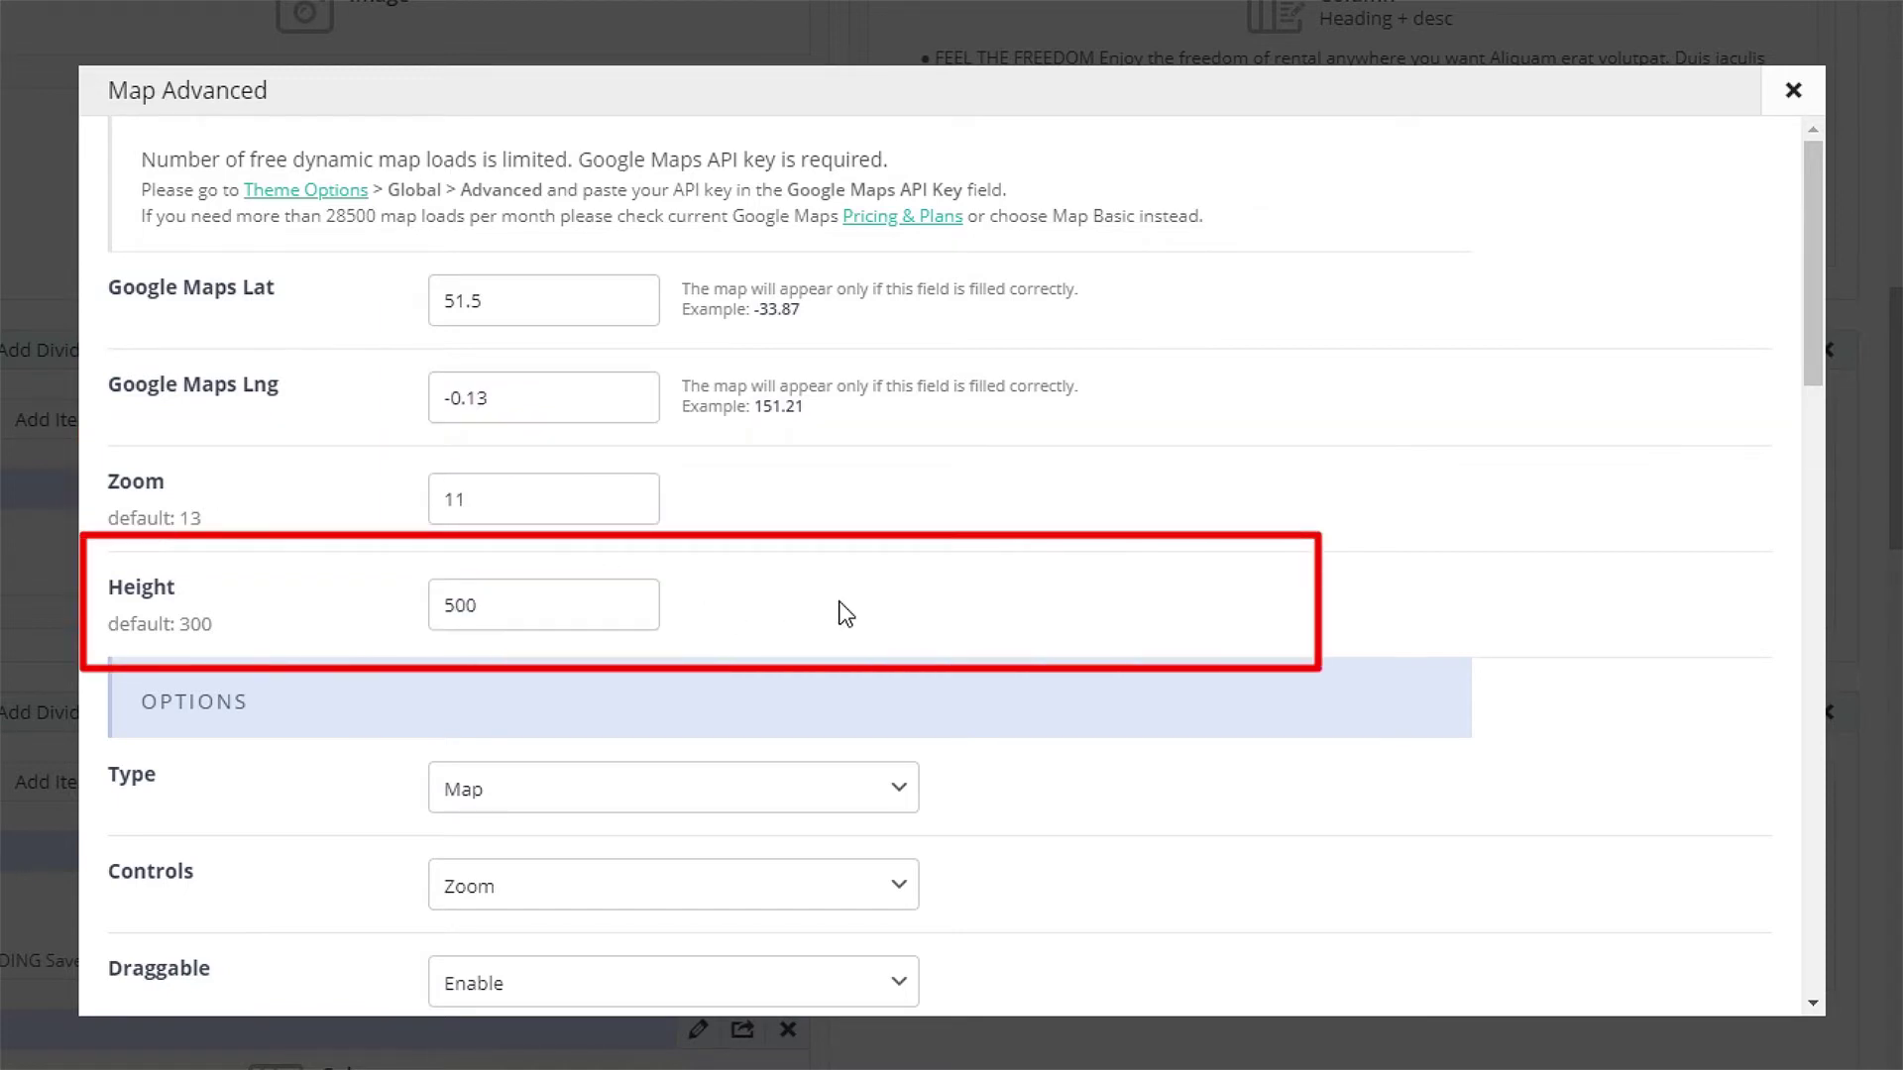
- Keep map type Map, controls Zoom only and dragging enabled, then review border choices
scroll(845, 615, "down", 4)
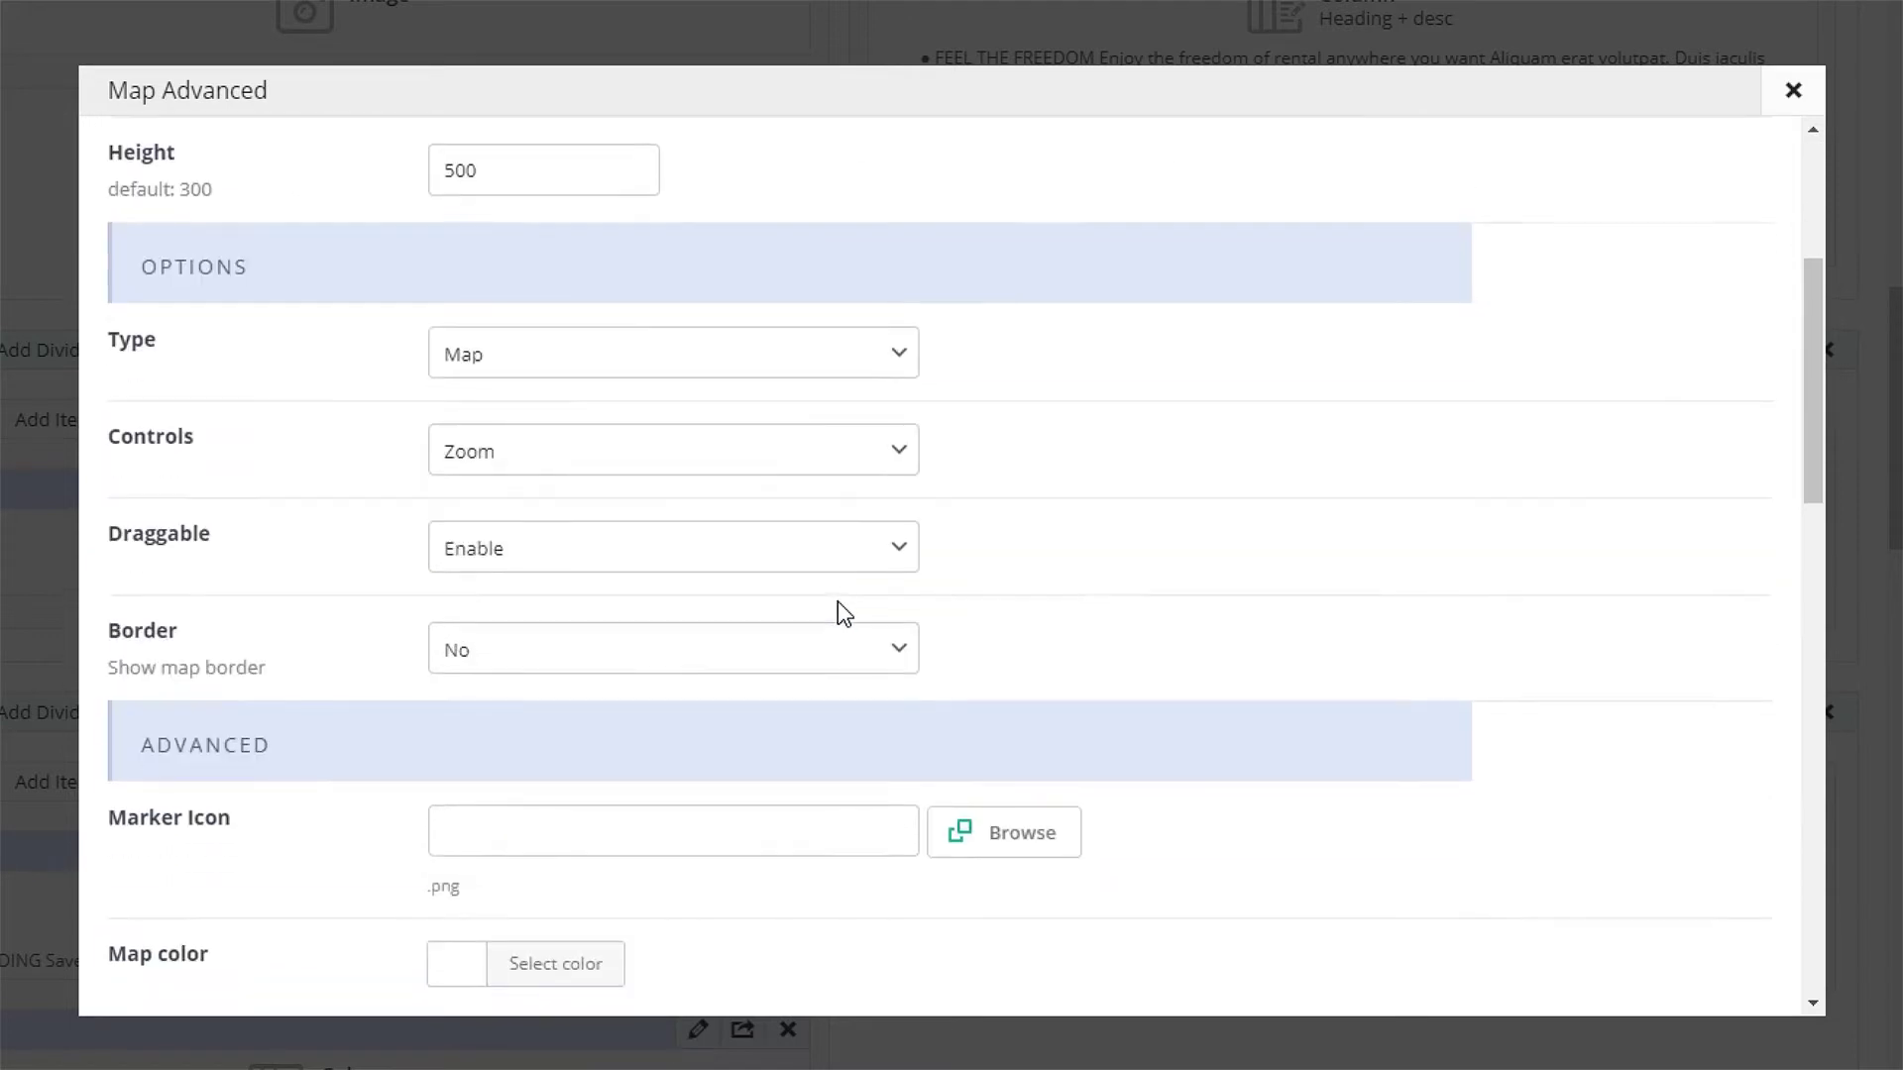
left_click(873, 355)
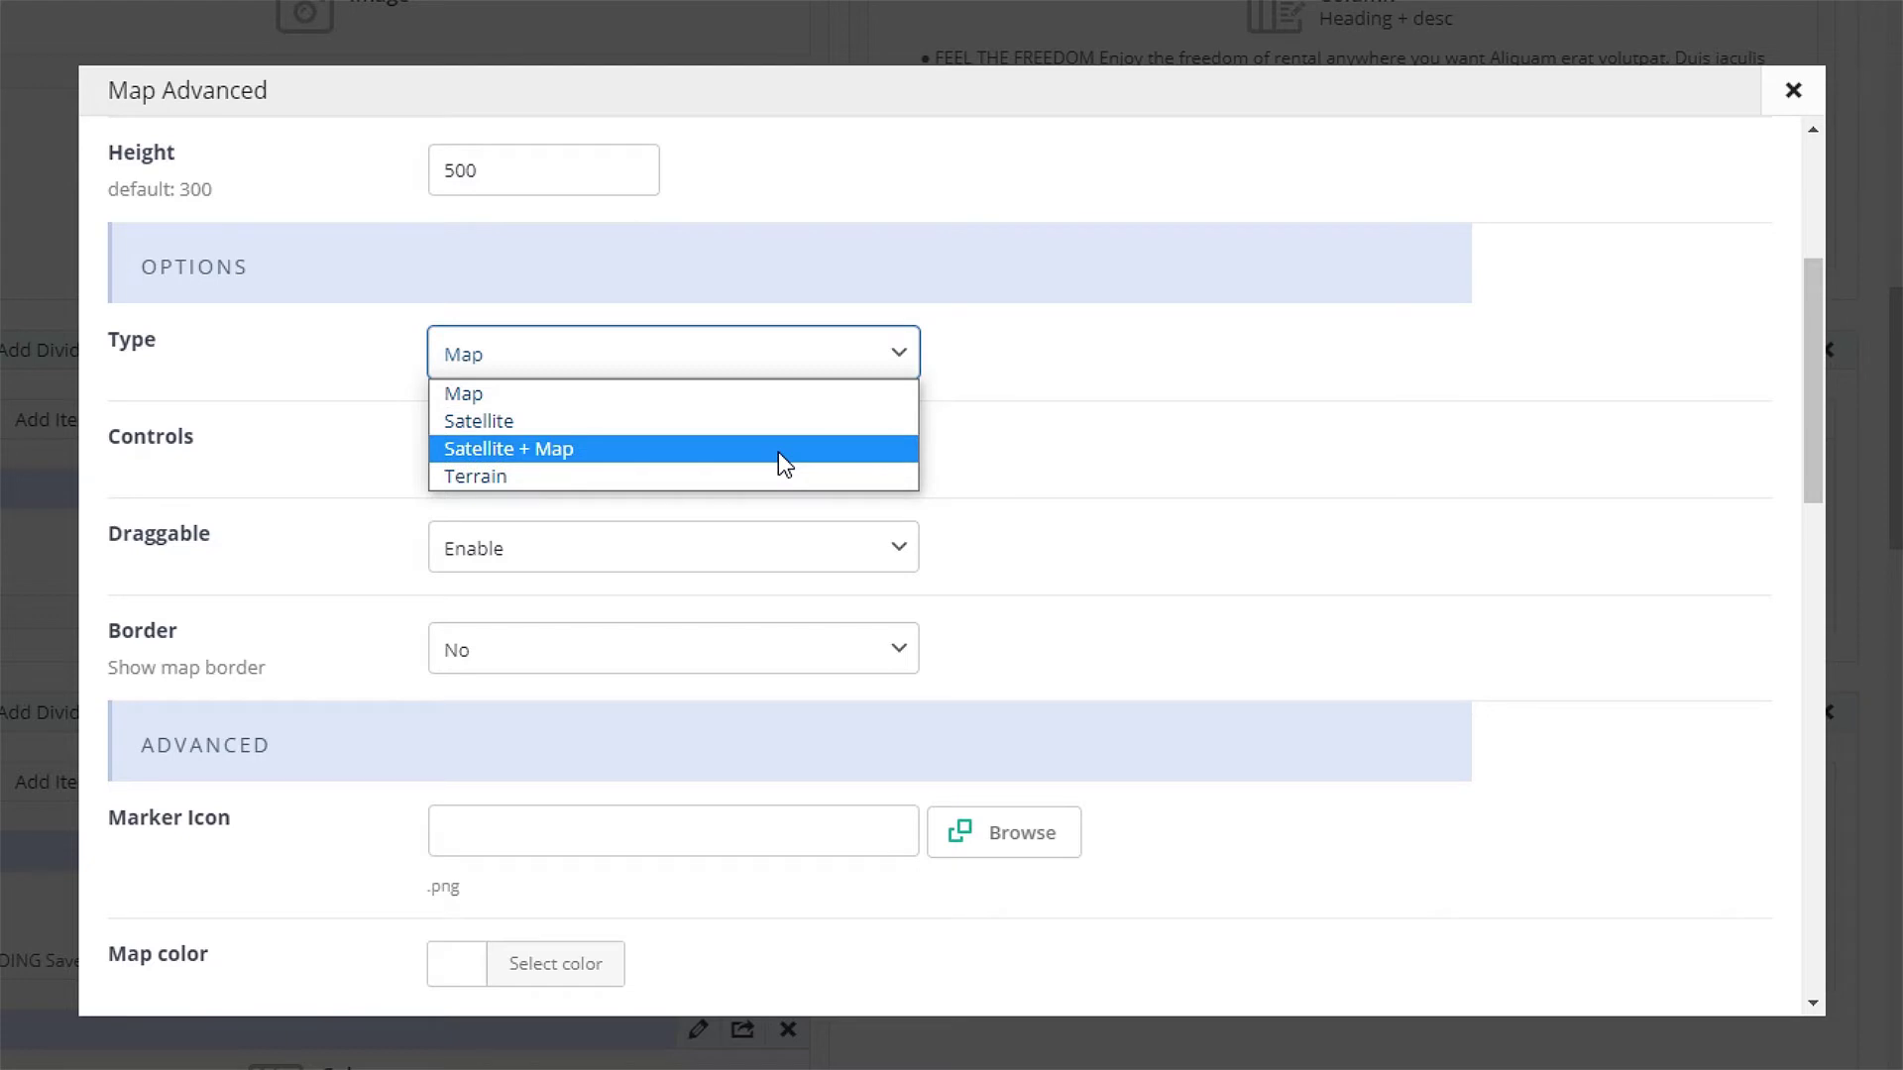
left_click(793, 398)
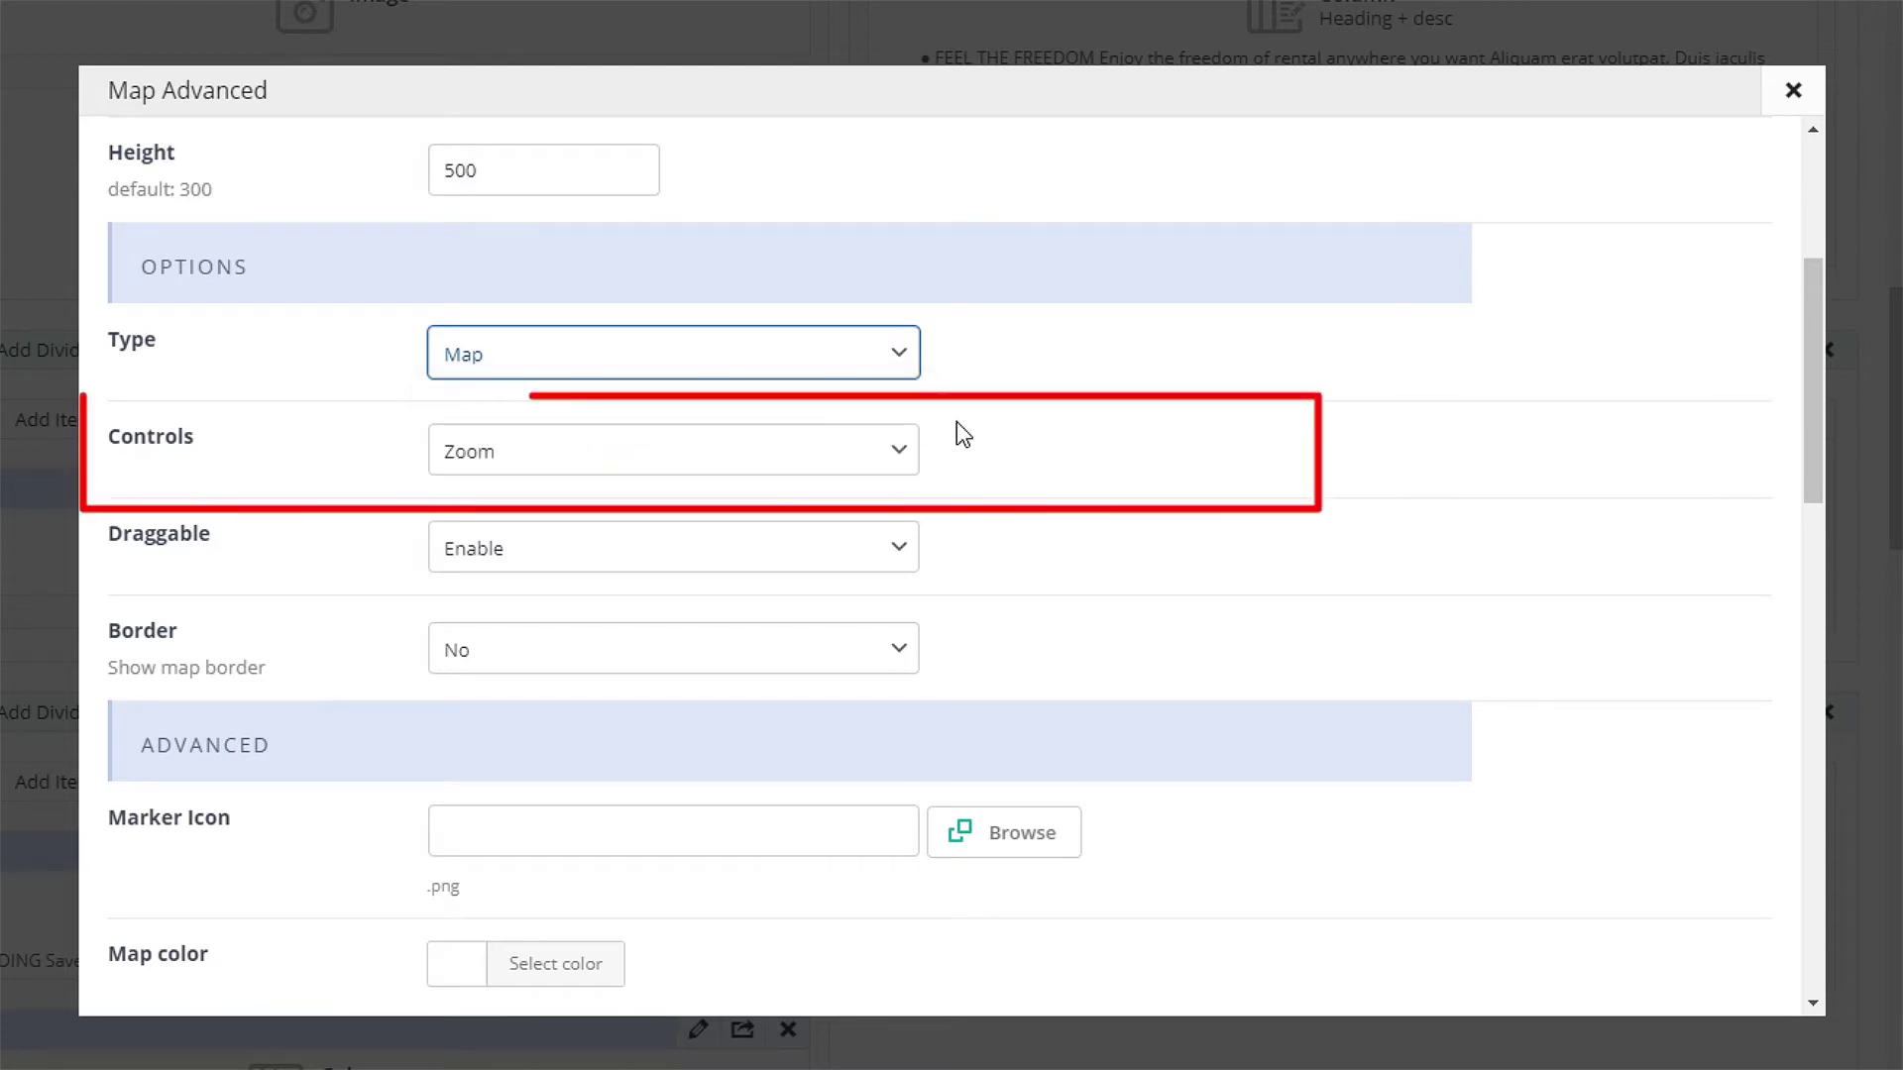
left_click(897, 461)
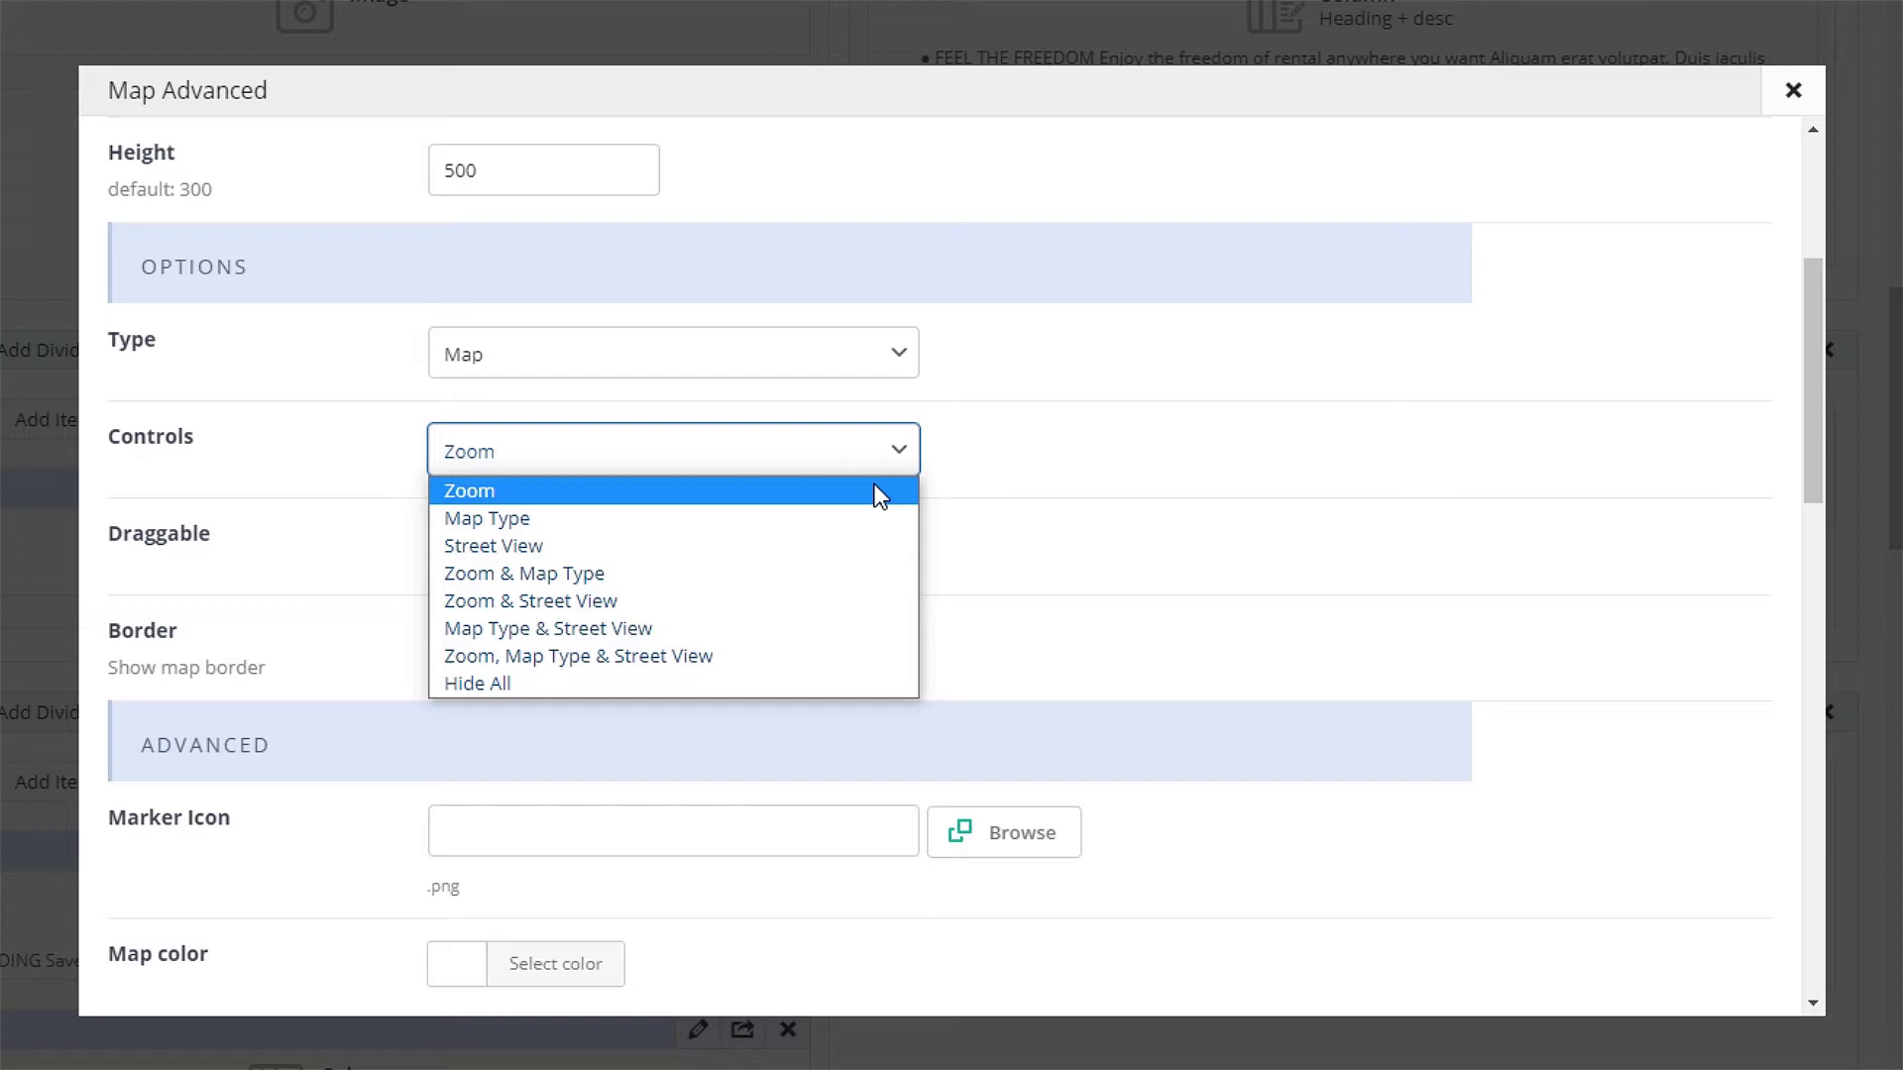
left_click(945, 484)
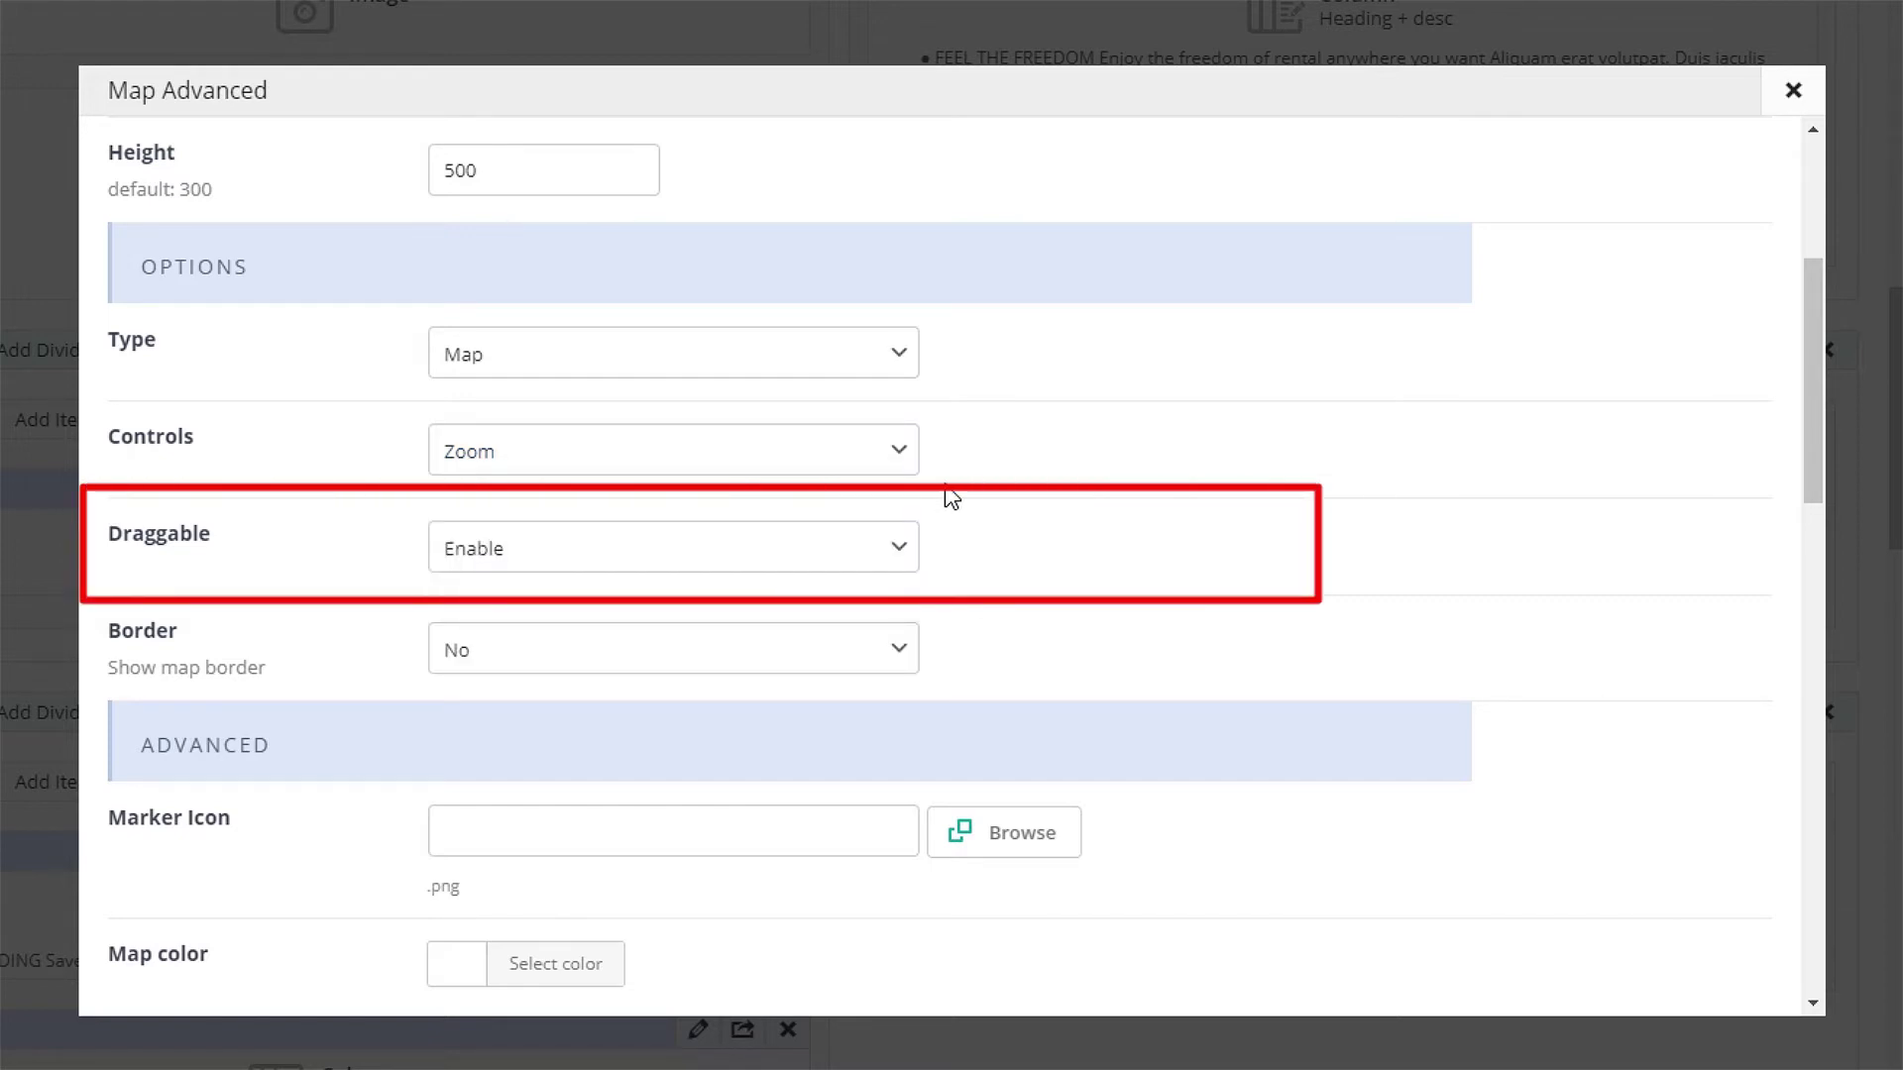
left_click(903, 553)
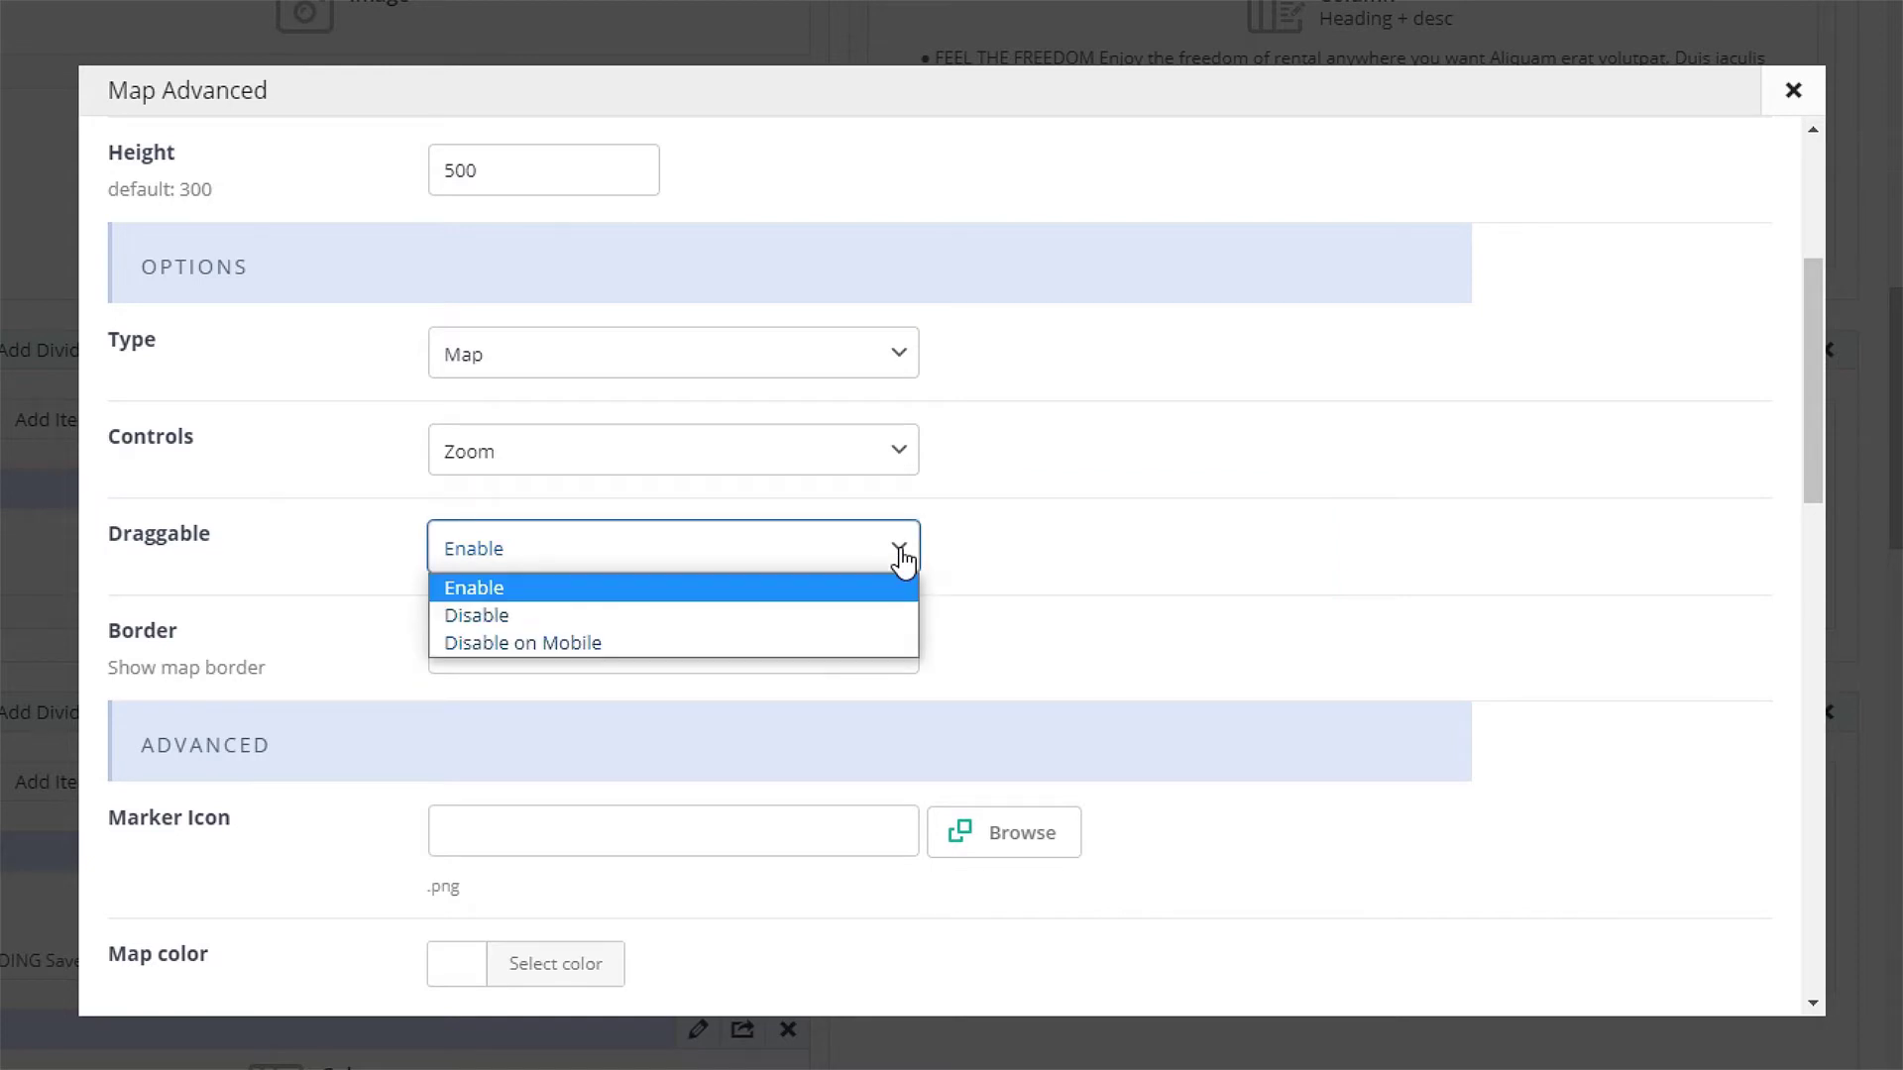
left_click(903, 561)
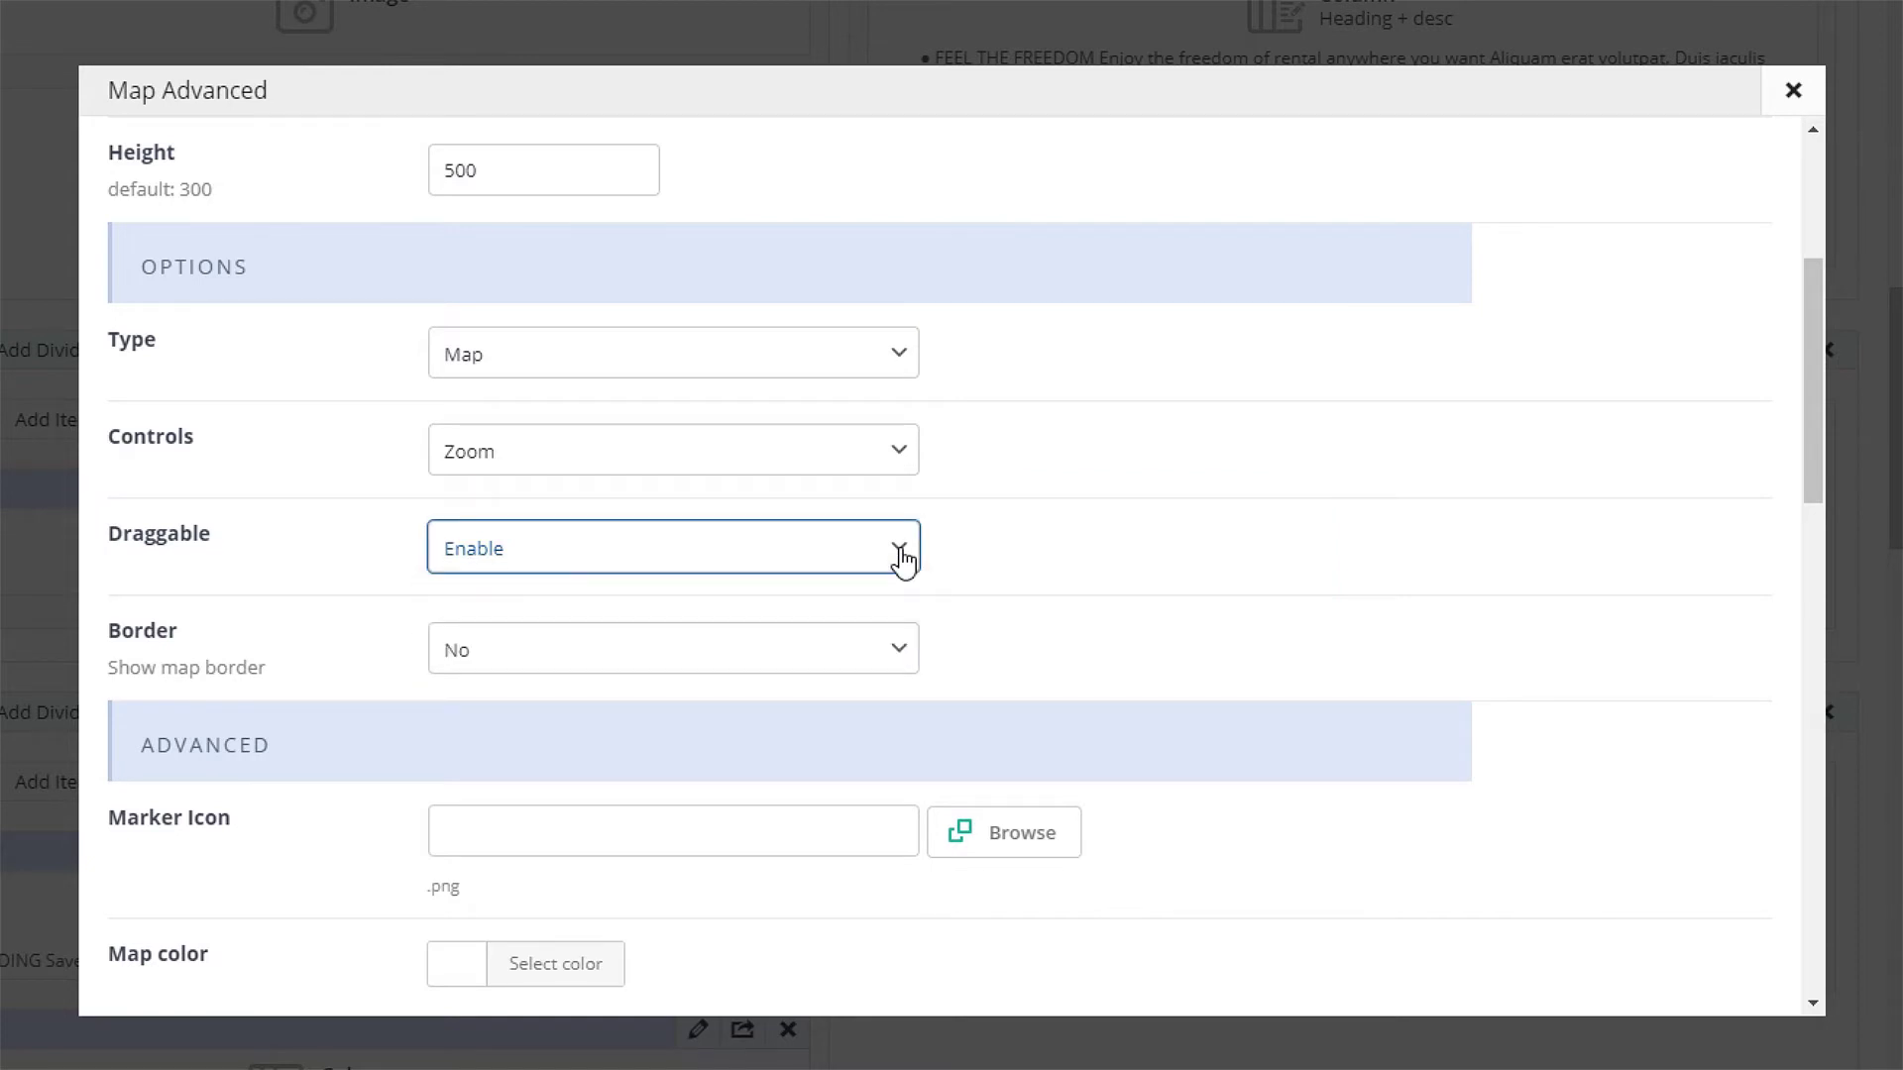
left_click(901, 659)
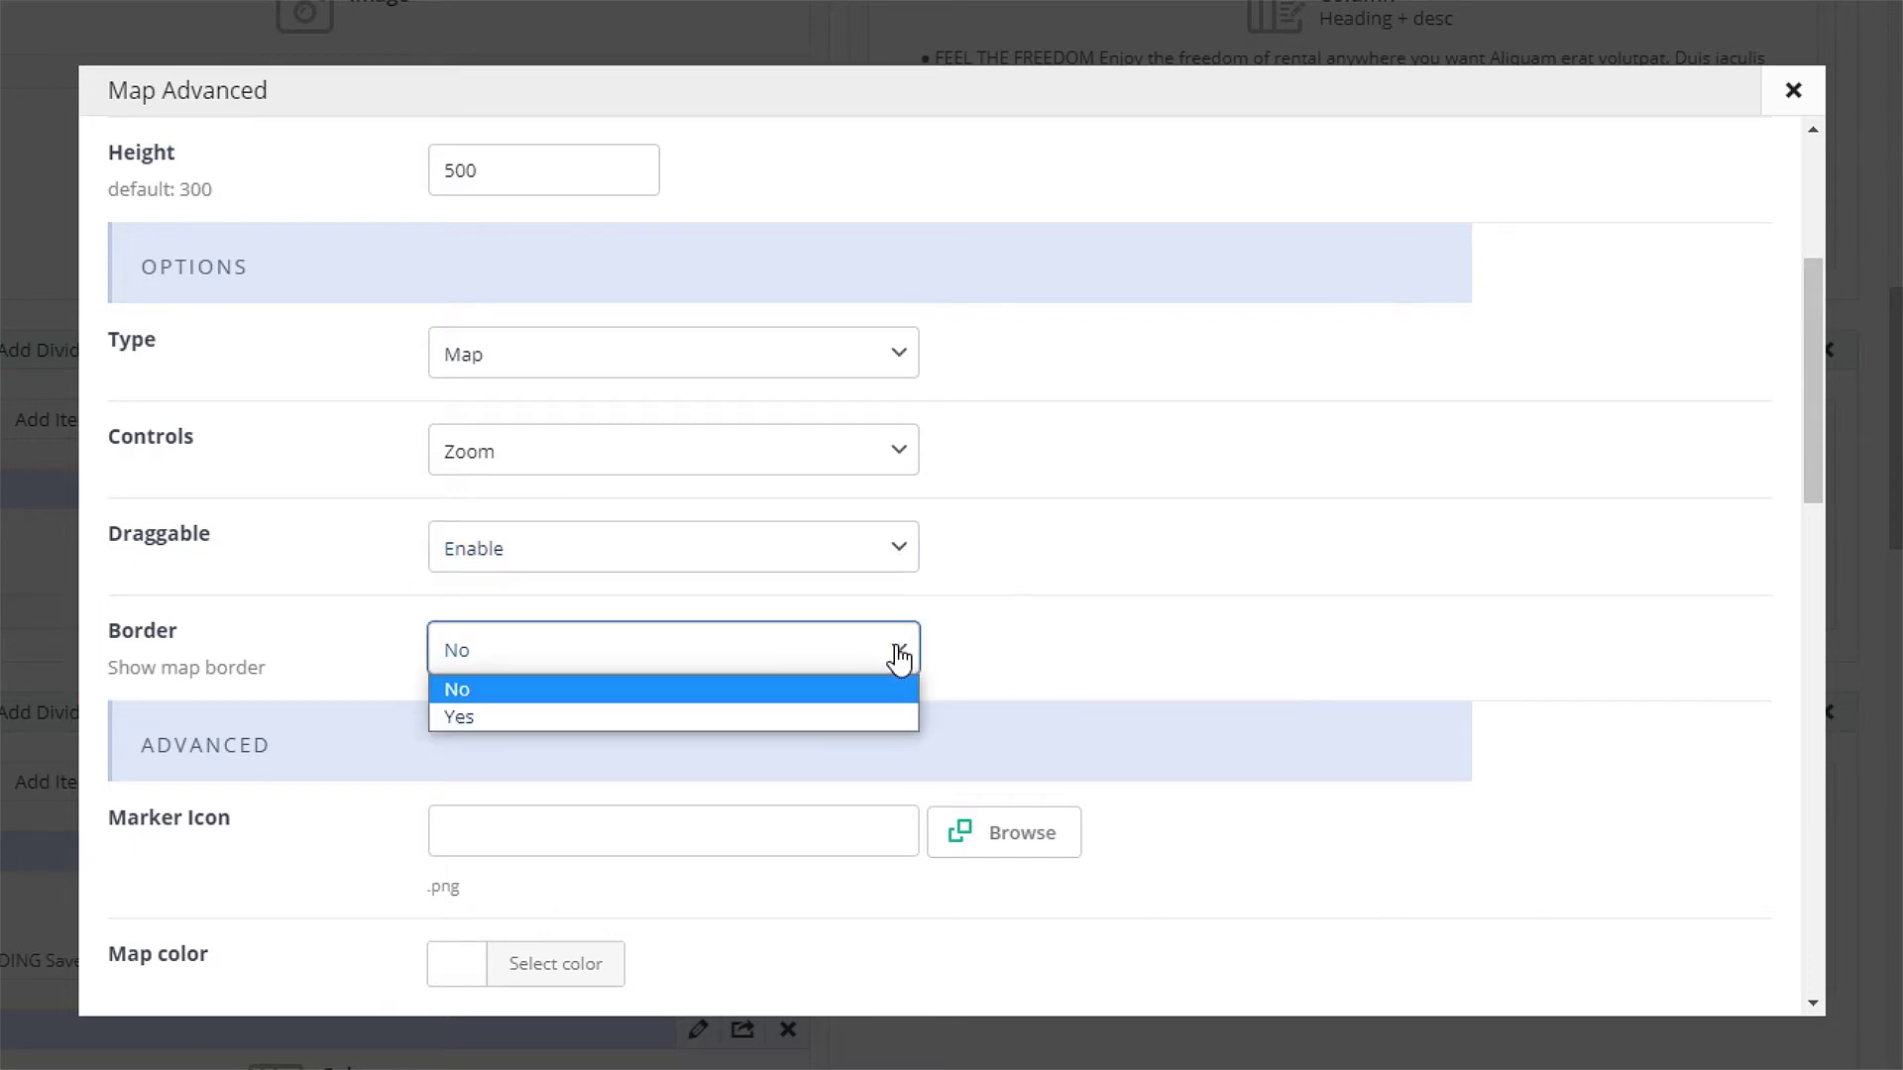
- Choose no border, set the small green scooter PNG as marker icon, leave map colour unset
left_click(897, 689)
scroll(1021, 645, "down", 4)
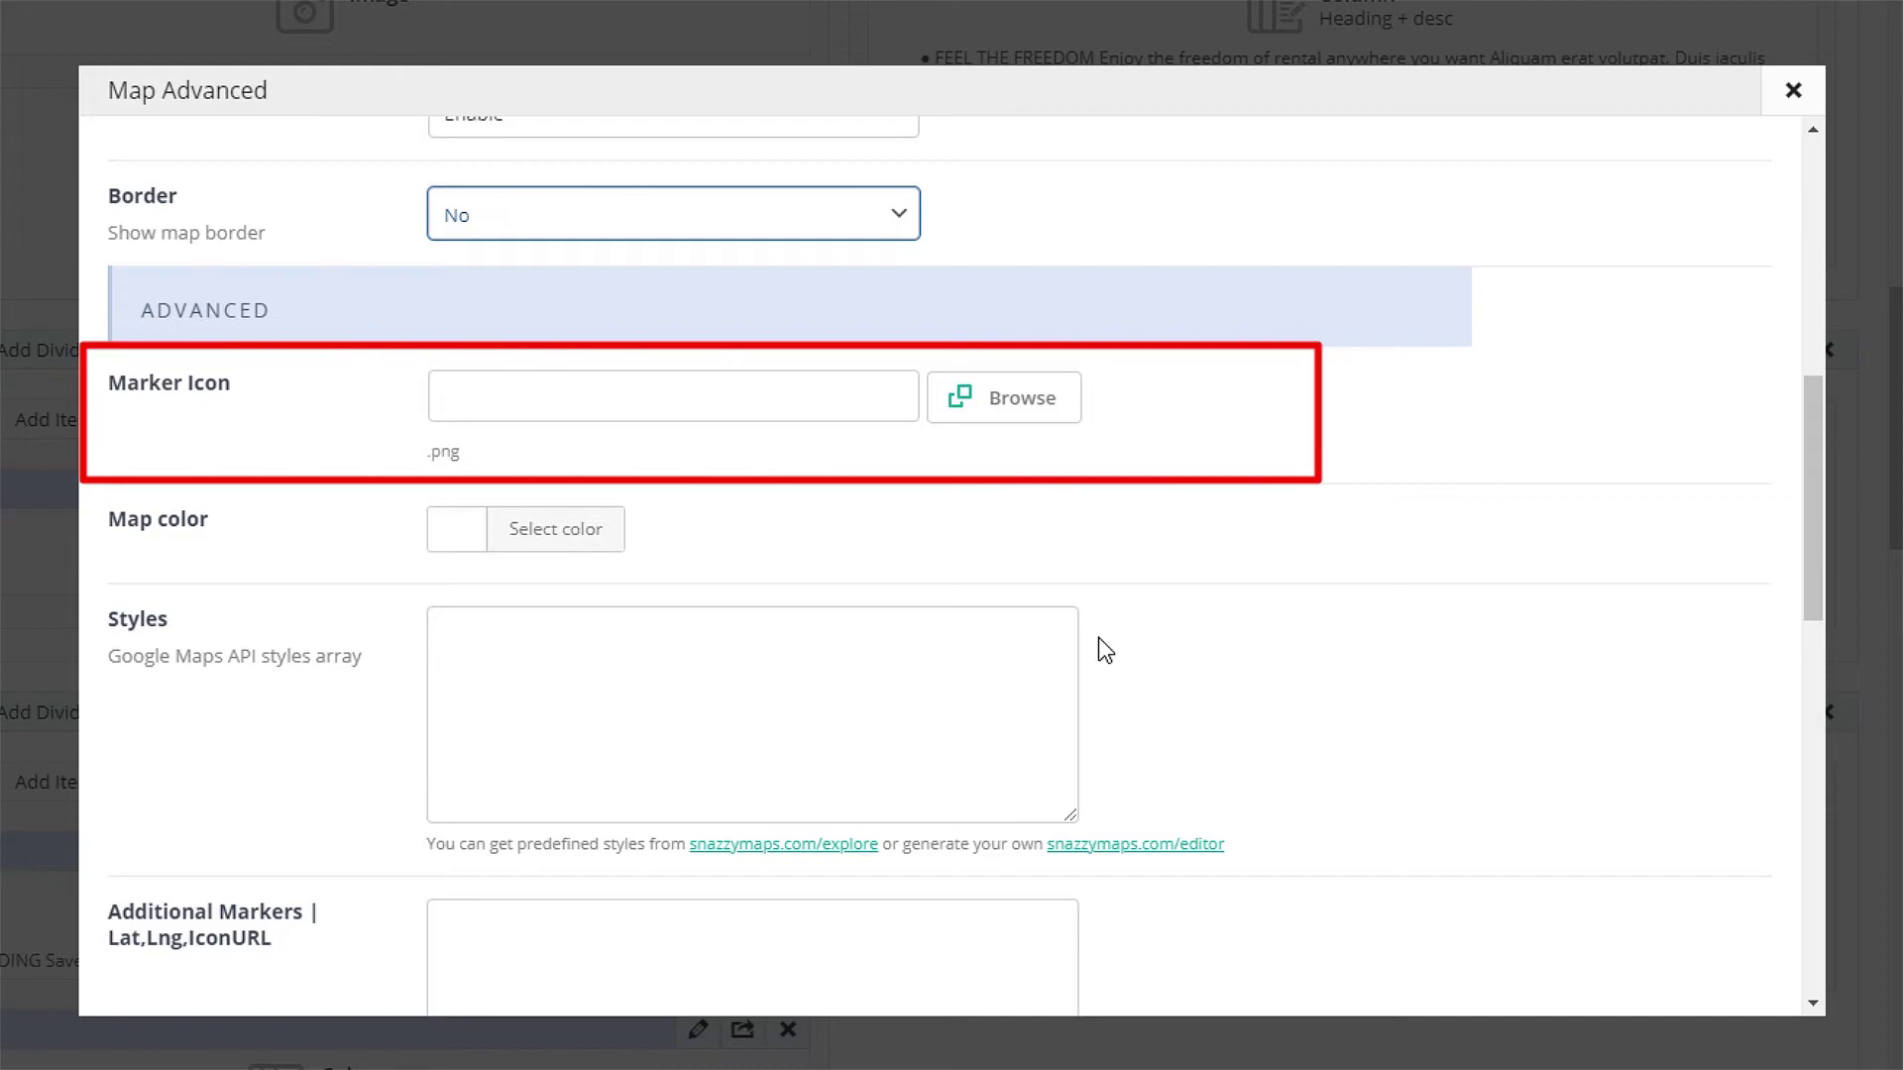
left_click(1011, 416)
left_click(1067, 585)
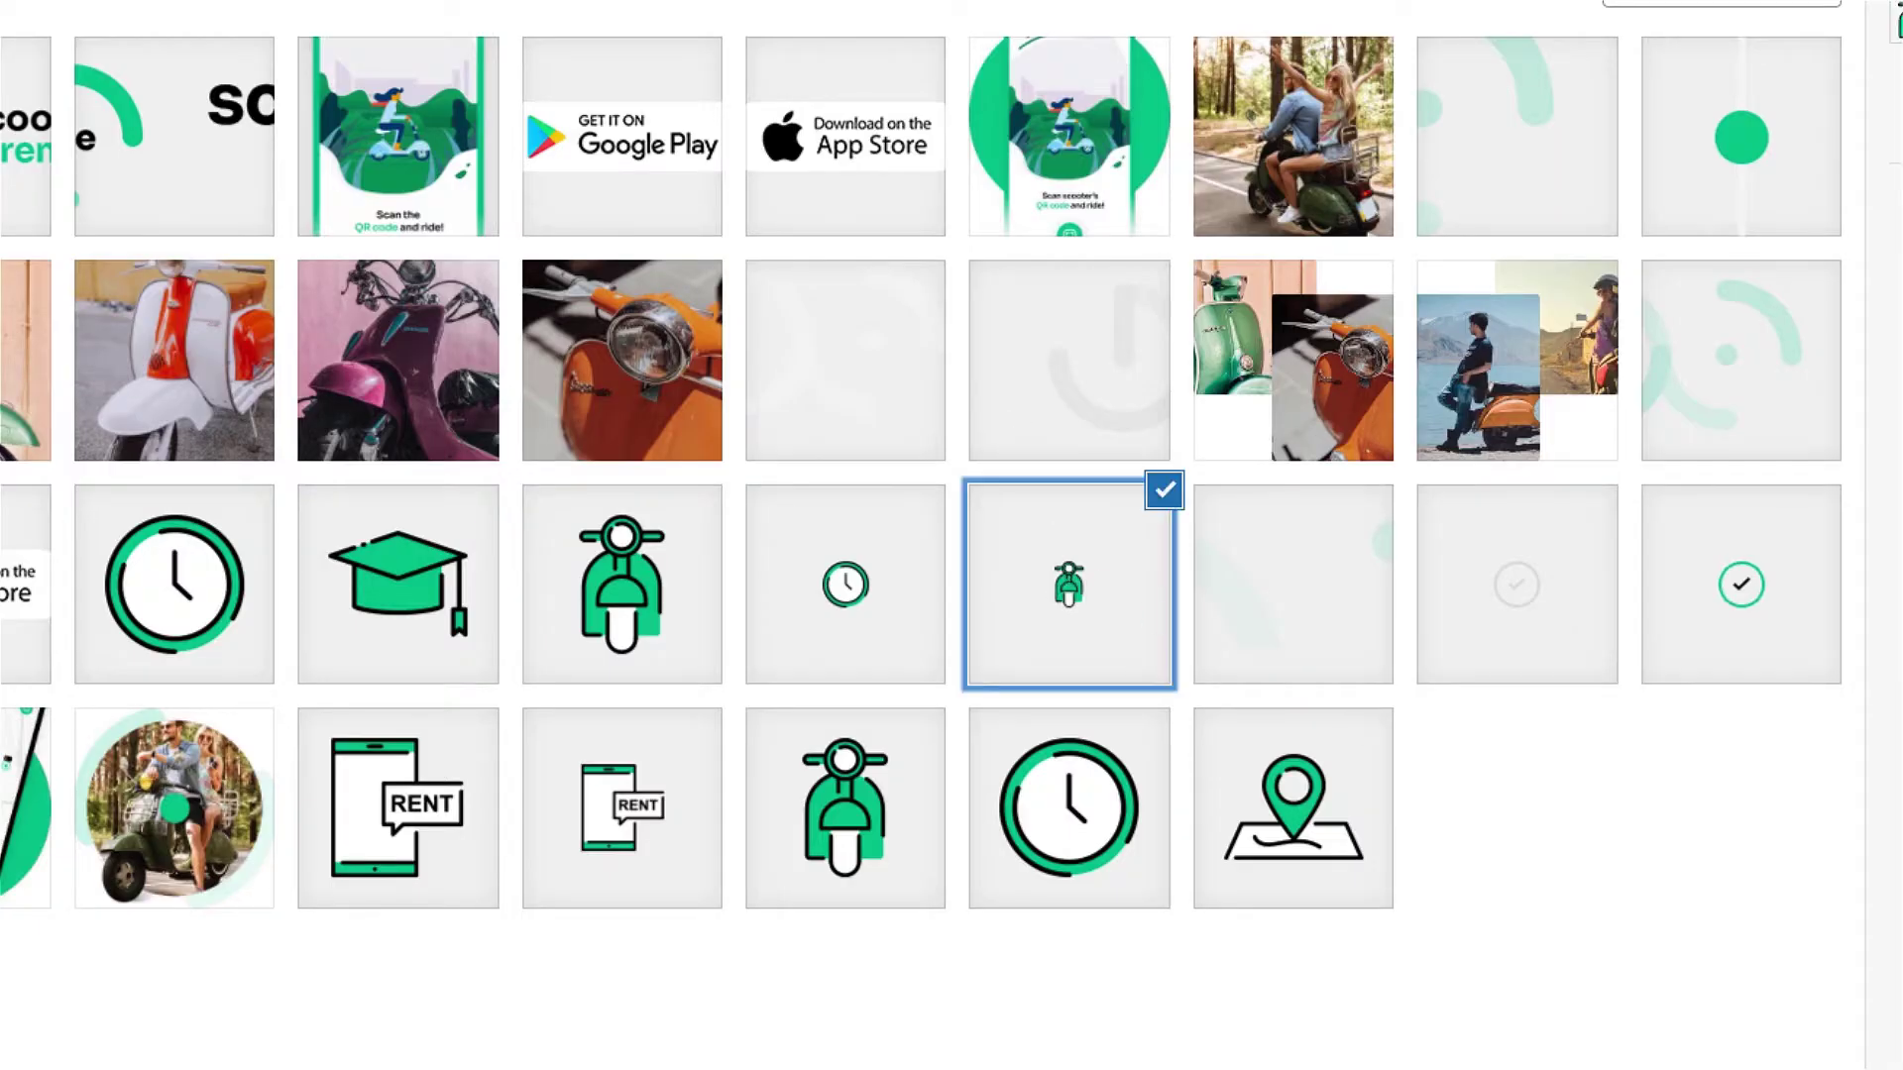
left_click(1370, 818)
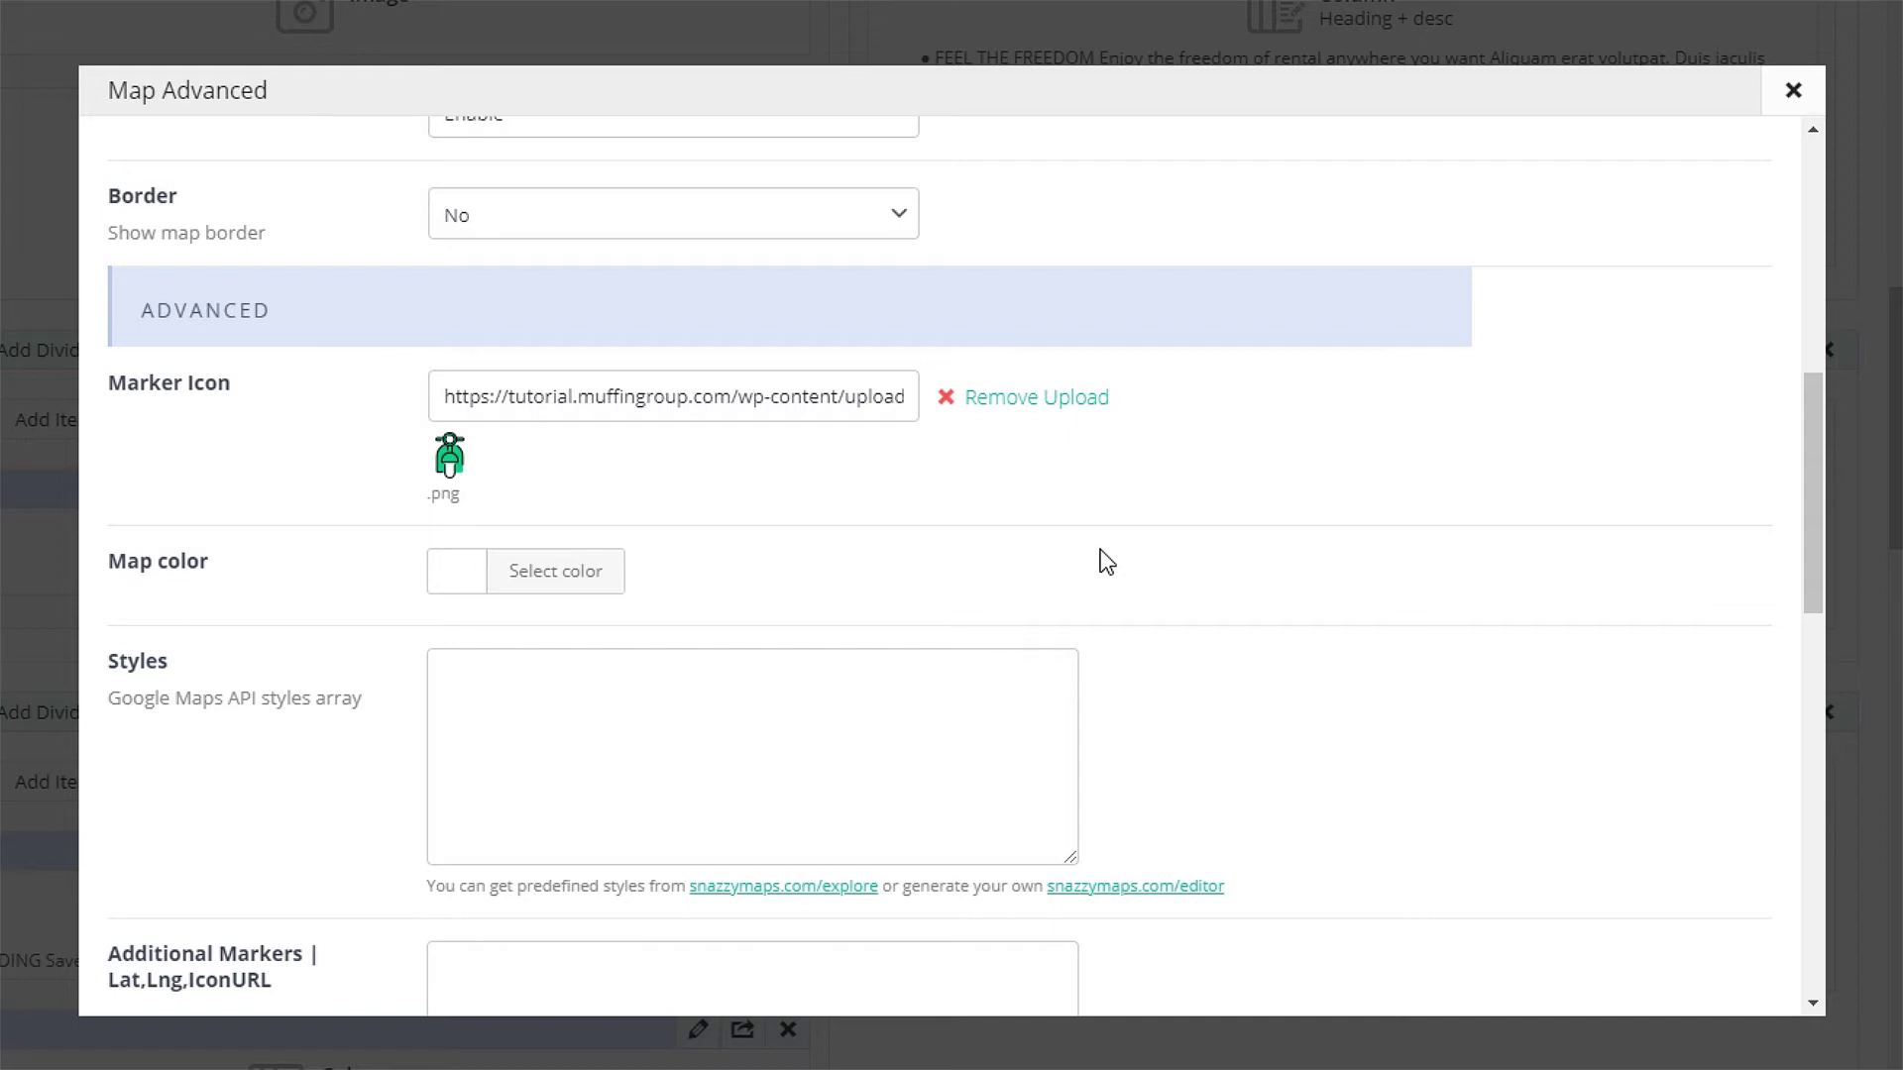
left_click(469, 593)
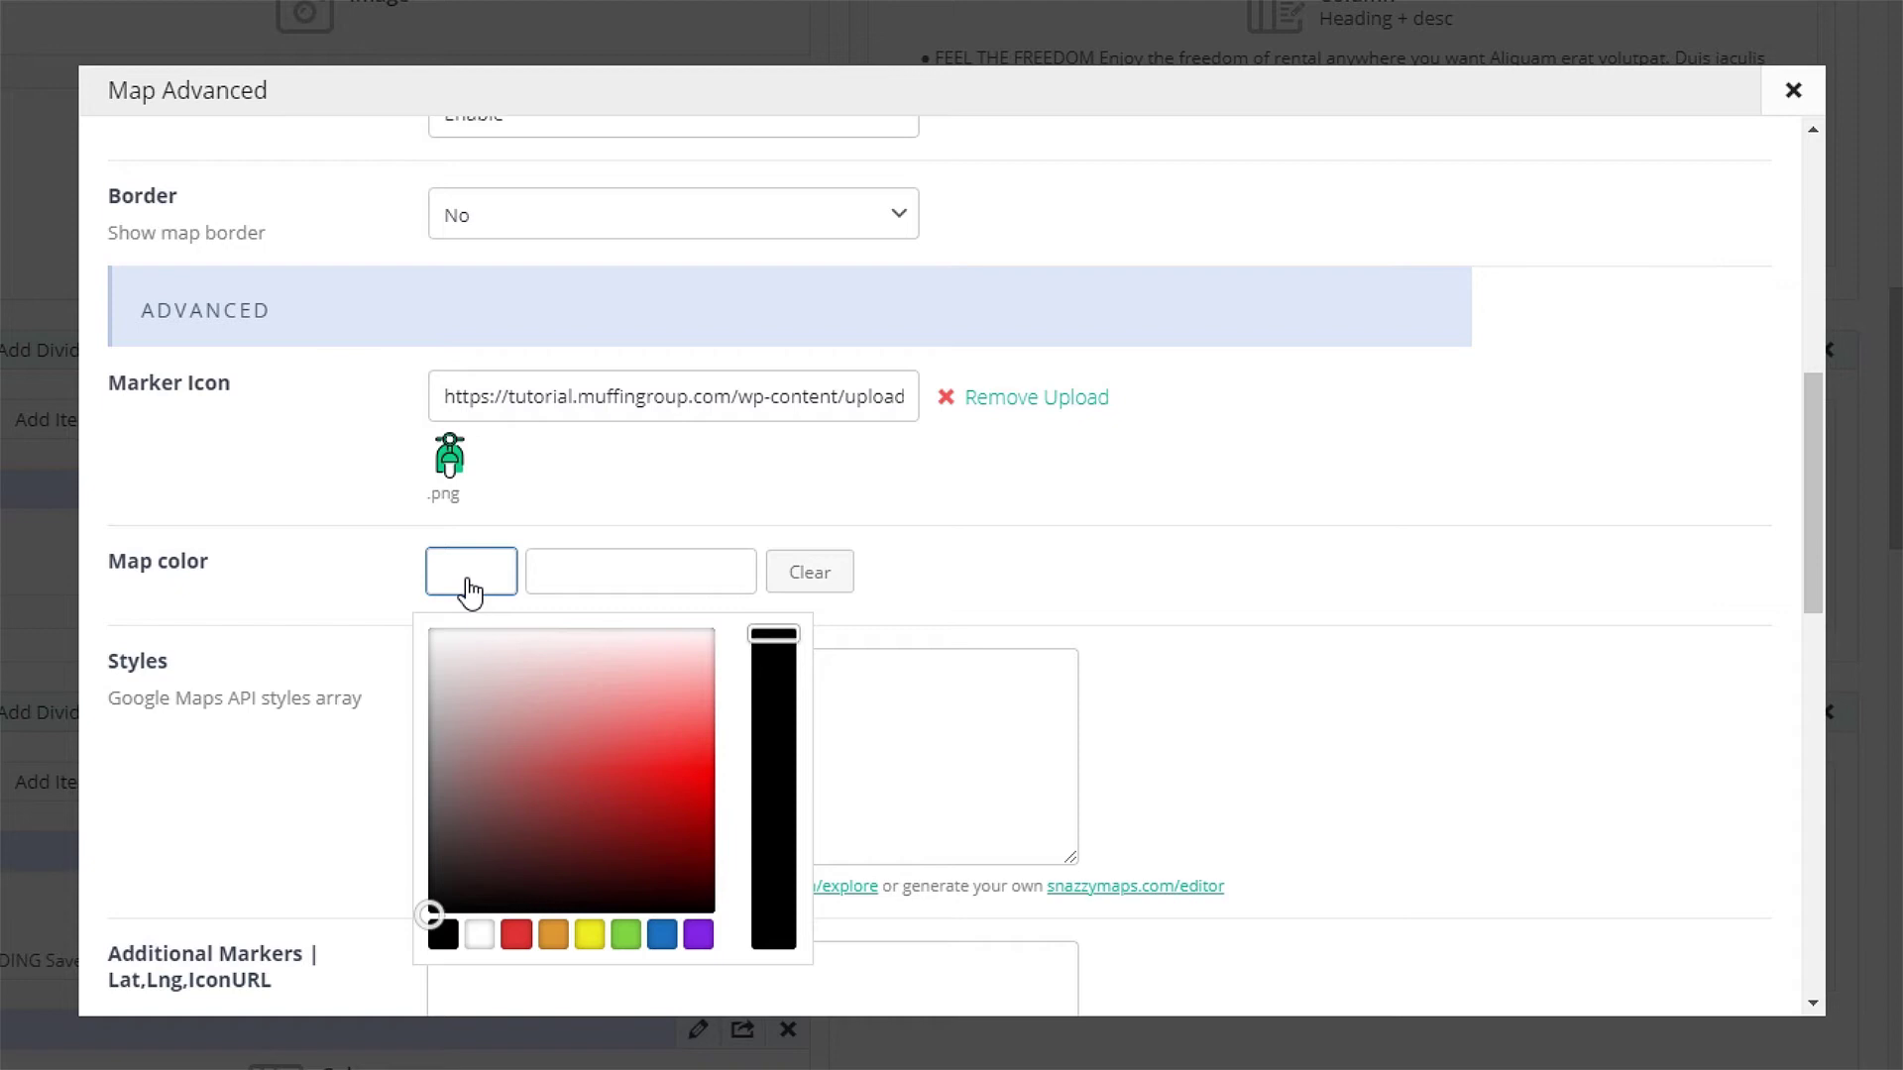
left_click(913, 578)
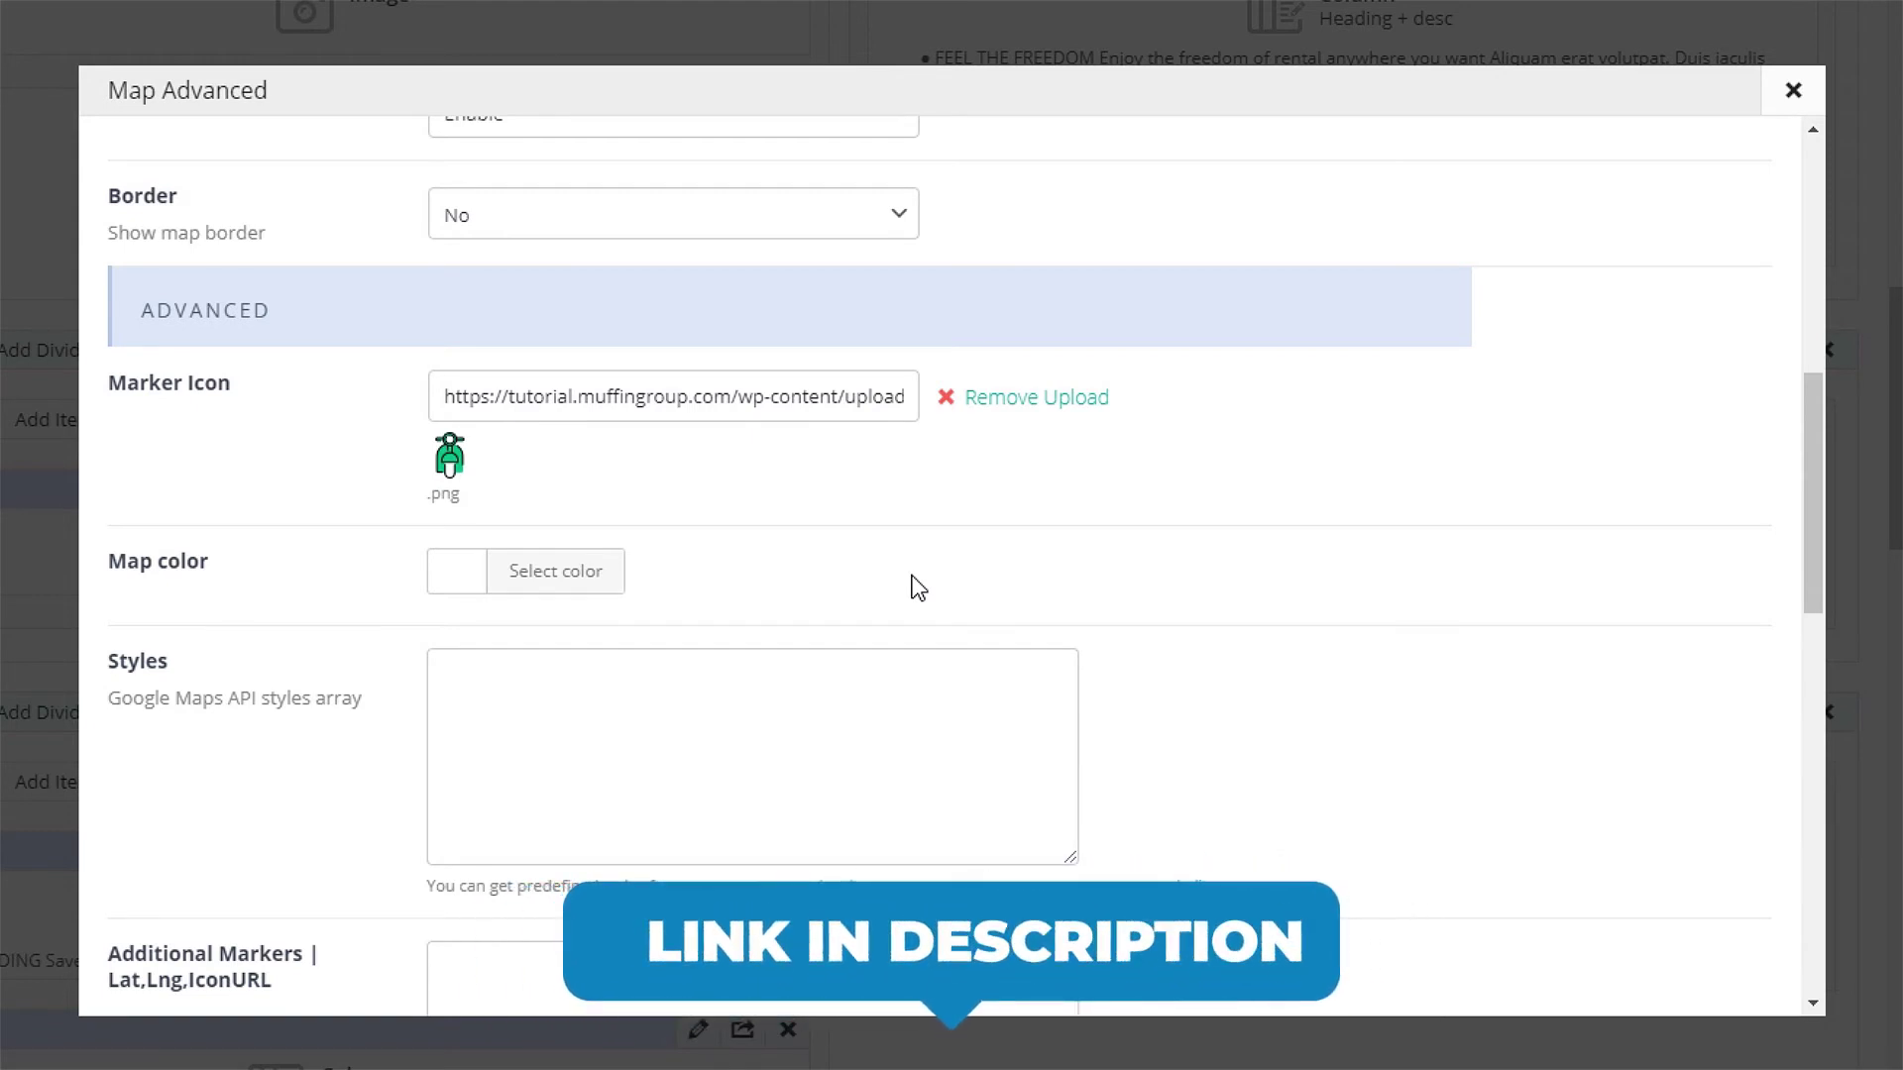
- Fill Additional Markers with five semicolon-separated London Lat,Lng pins using scooterrental-home-icon6.png
scroll(918, 588, "down", 7)
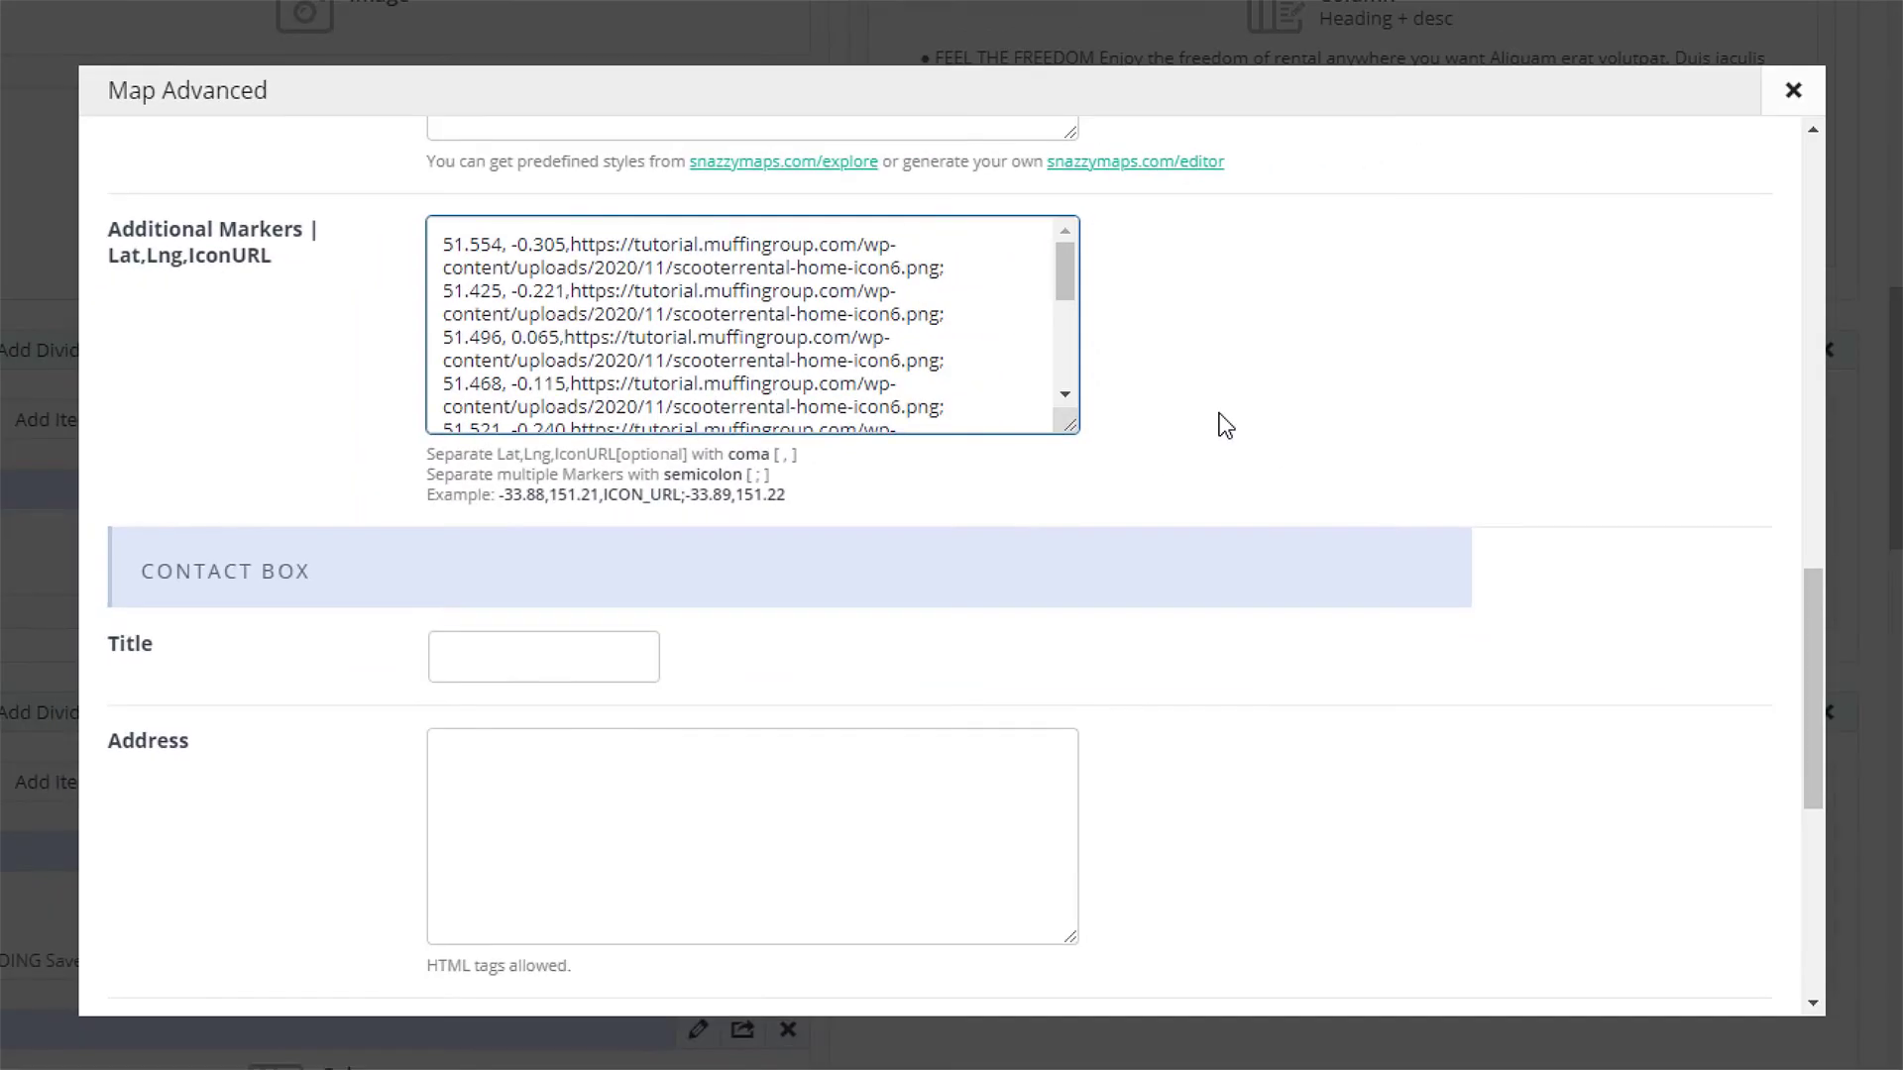
- Save the Map Advanced settings from the bottom of the dialog
scroll(1226, 427, "down", 4)
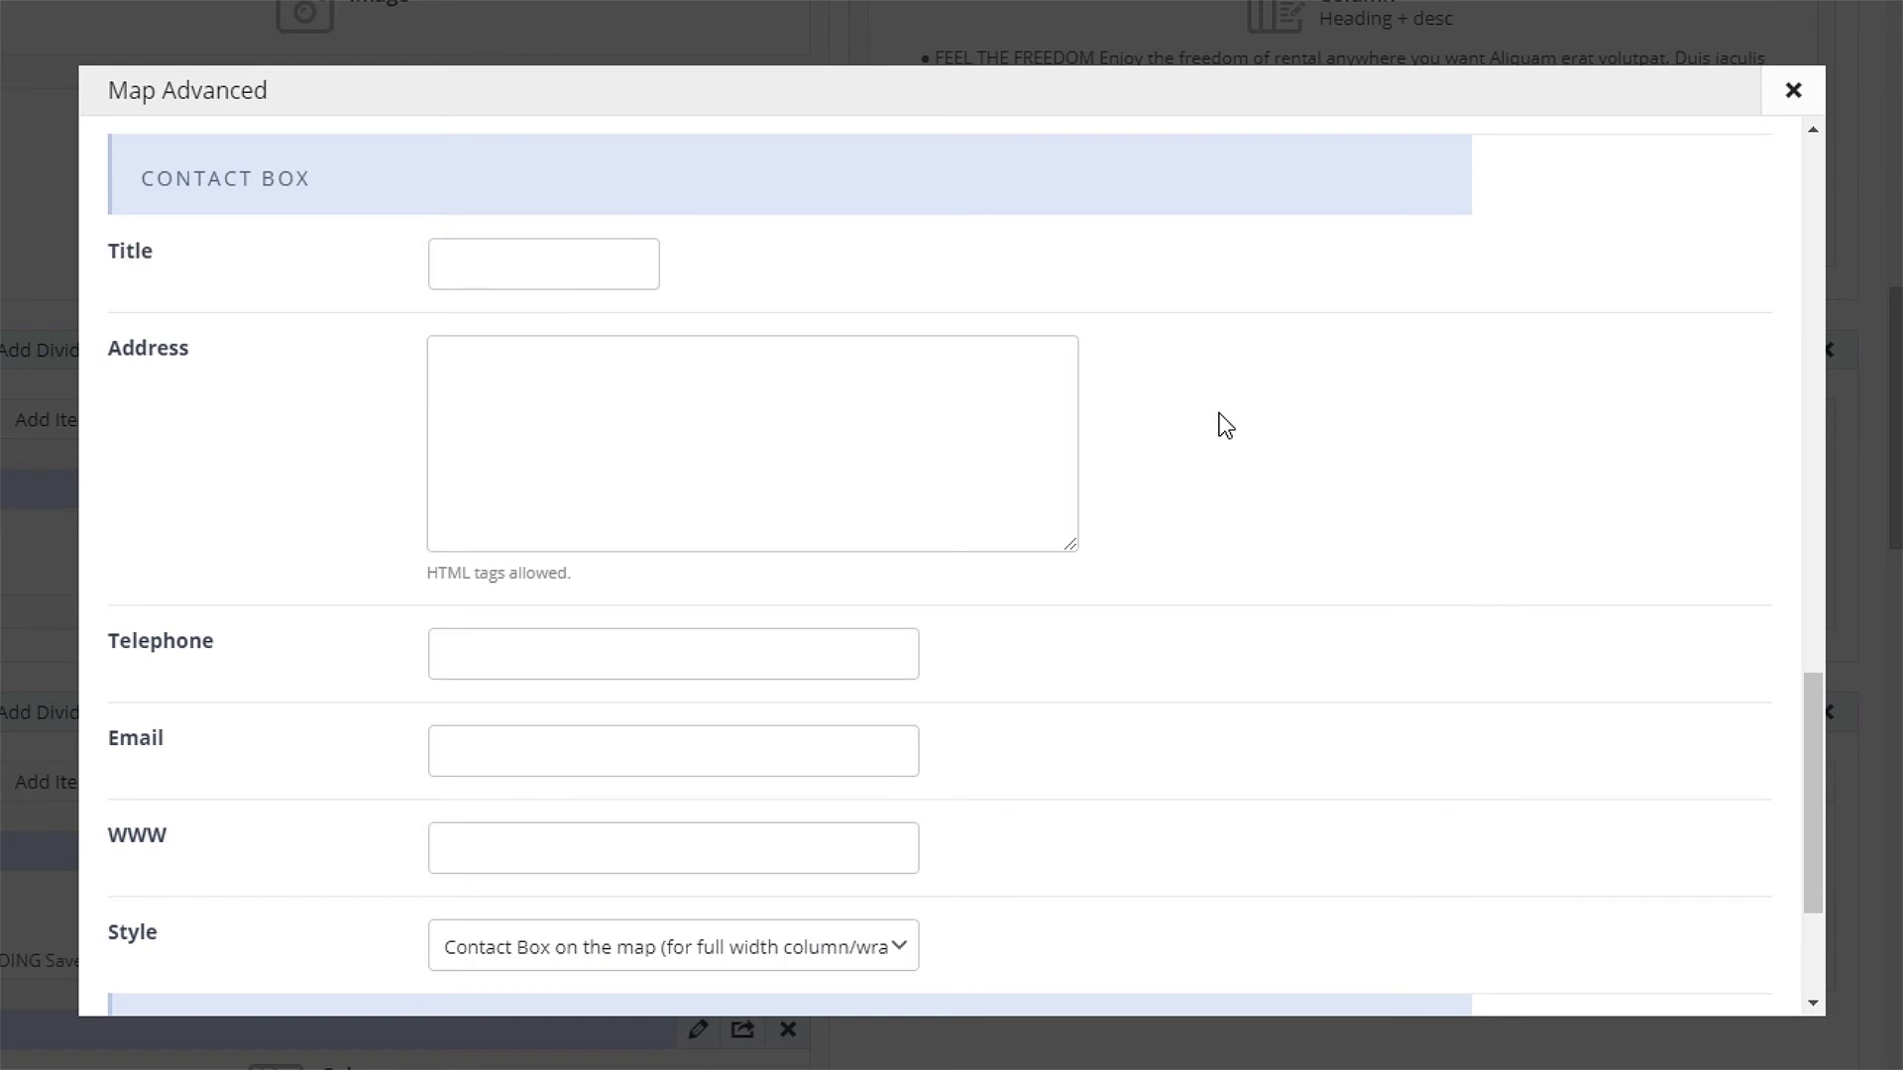
scroll(1226, 425, "down", 3)
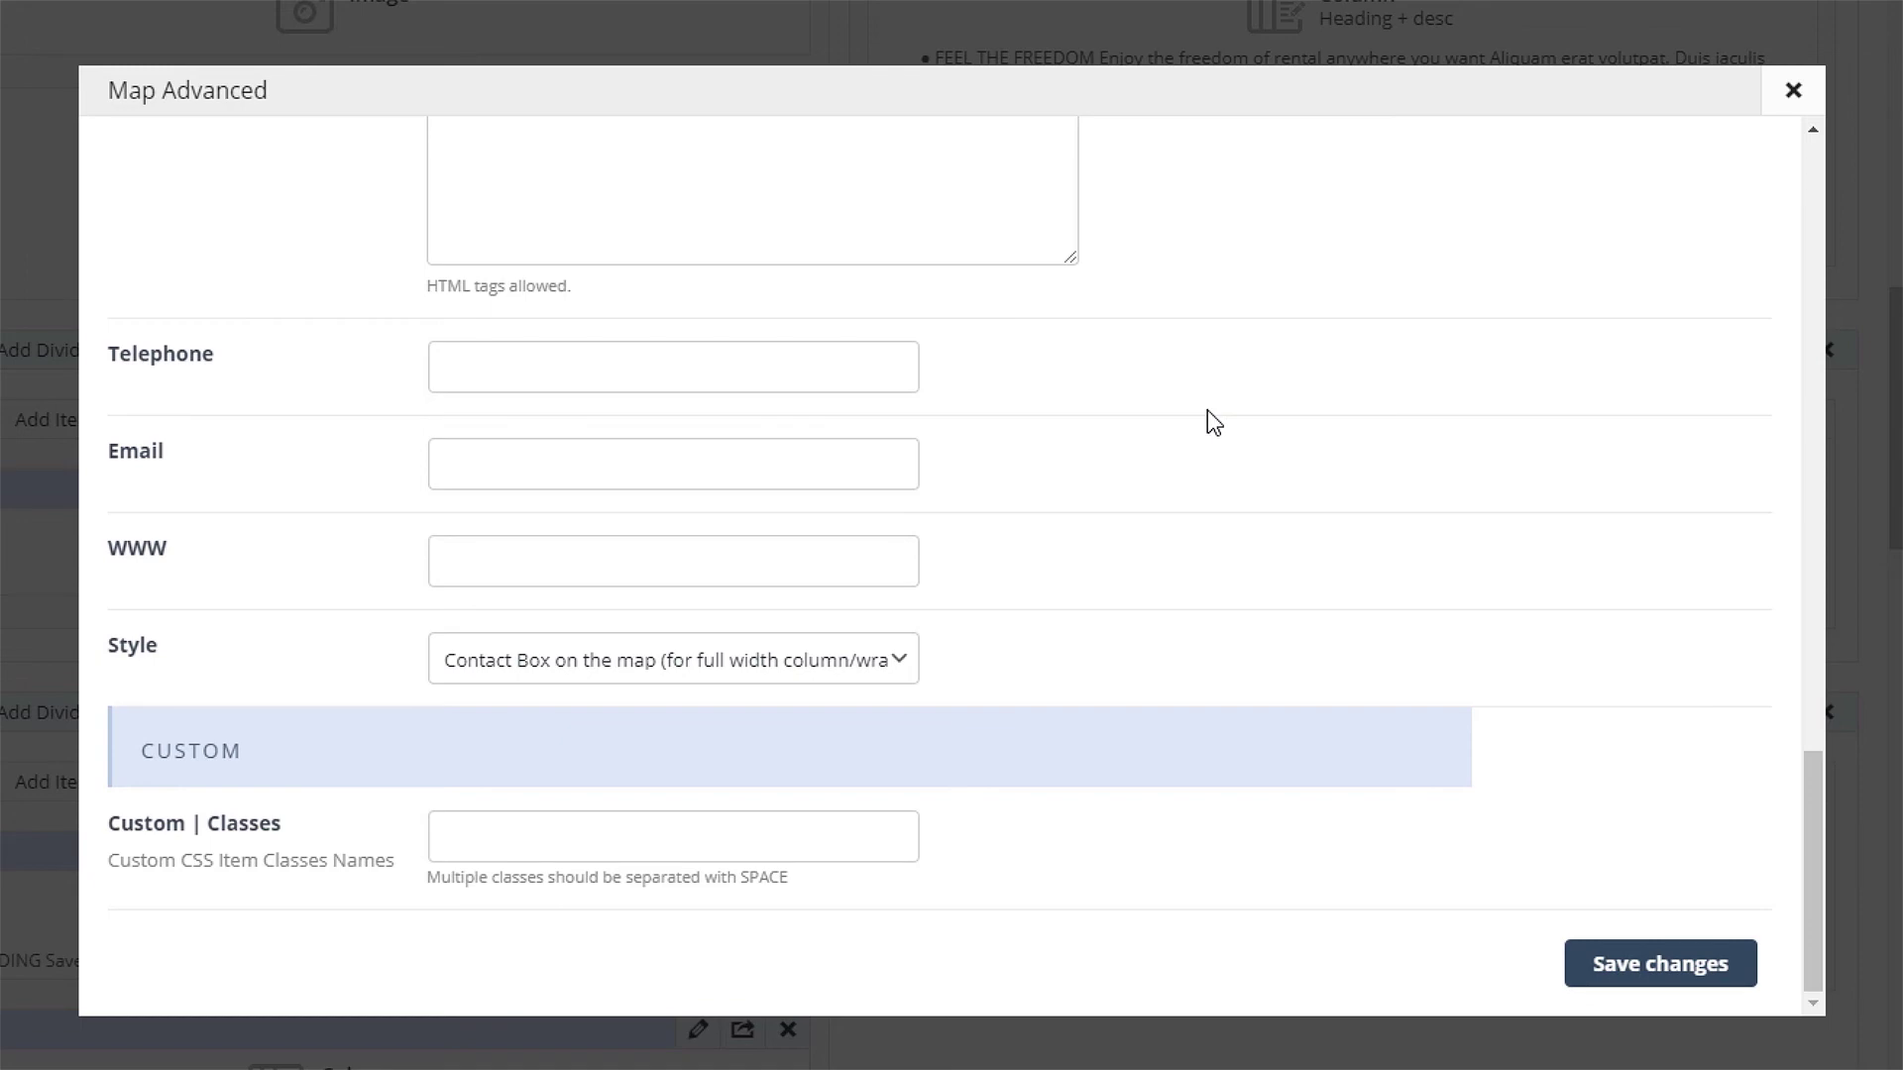
left_click(1602, 970)
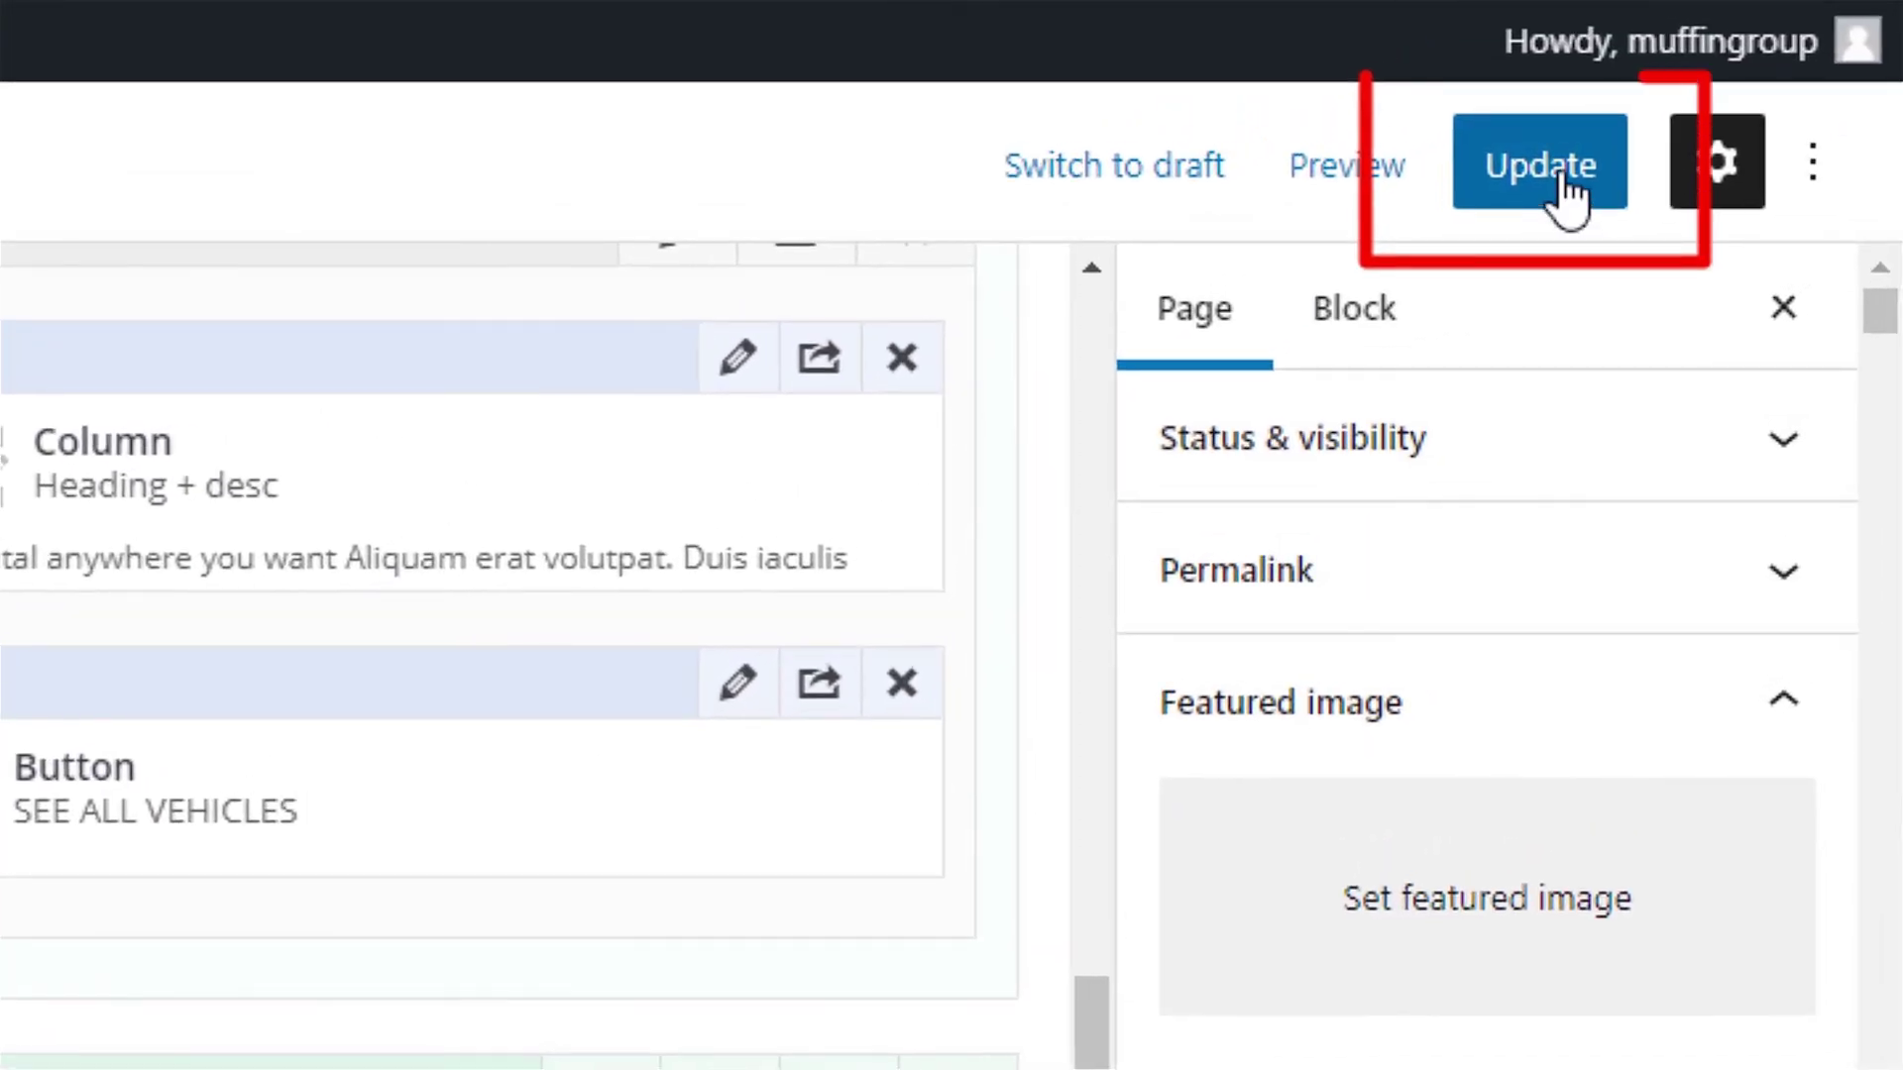
- Update the Home page and view the live London map with scooter marker and green pins
left_click(1551, 171)
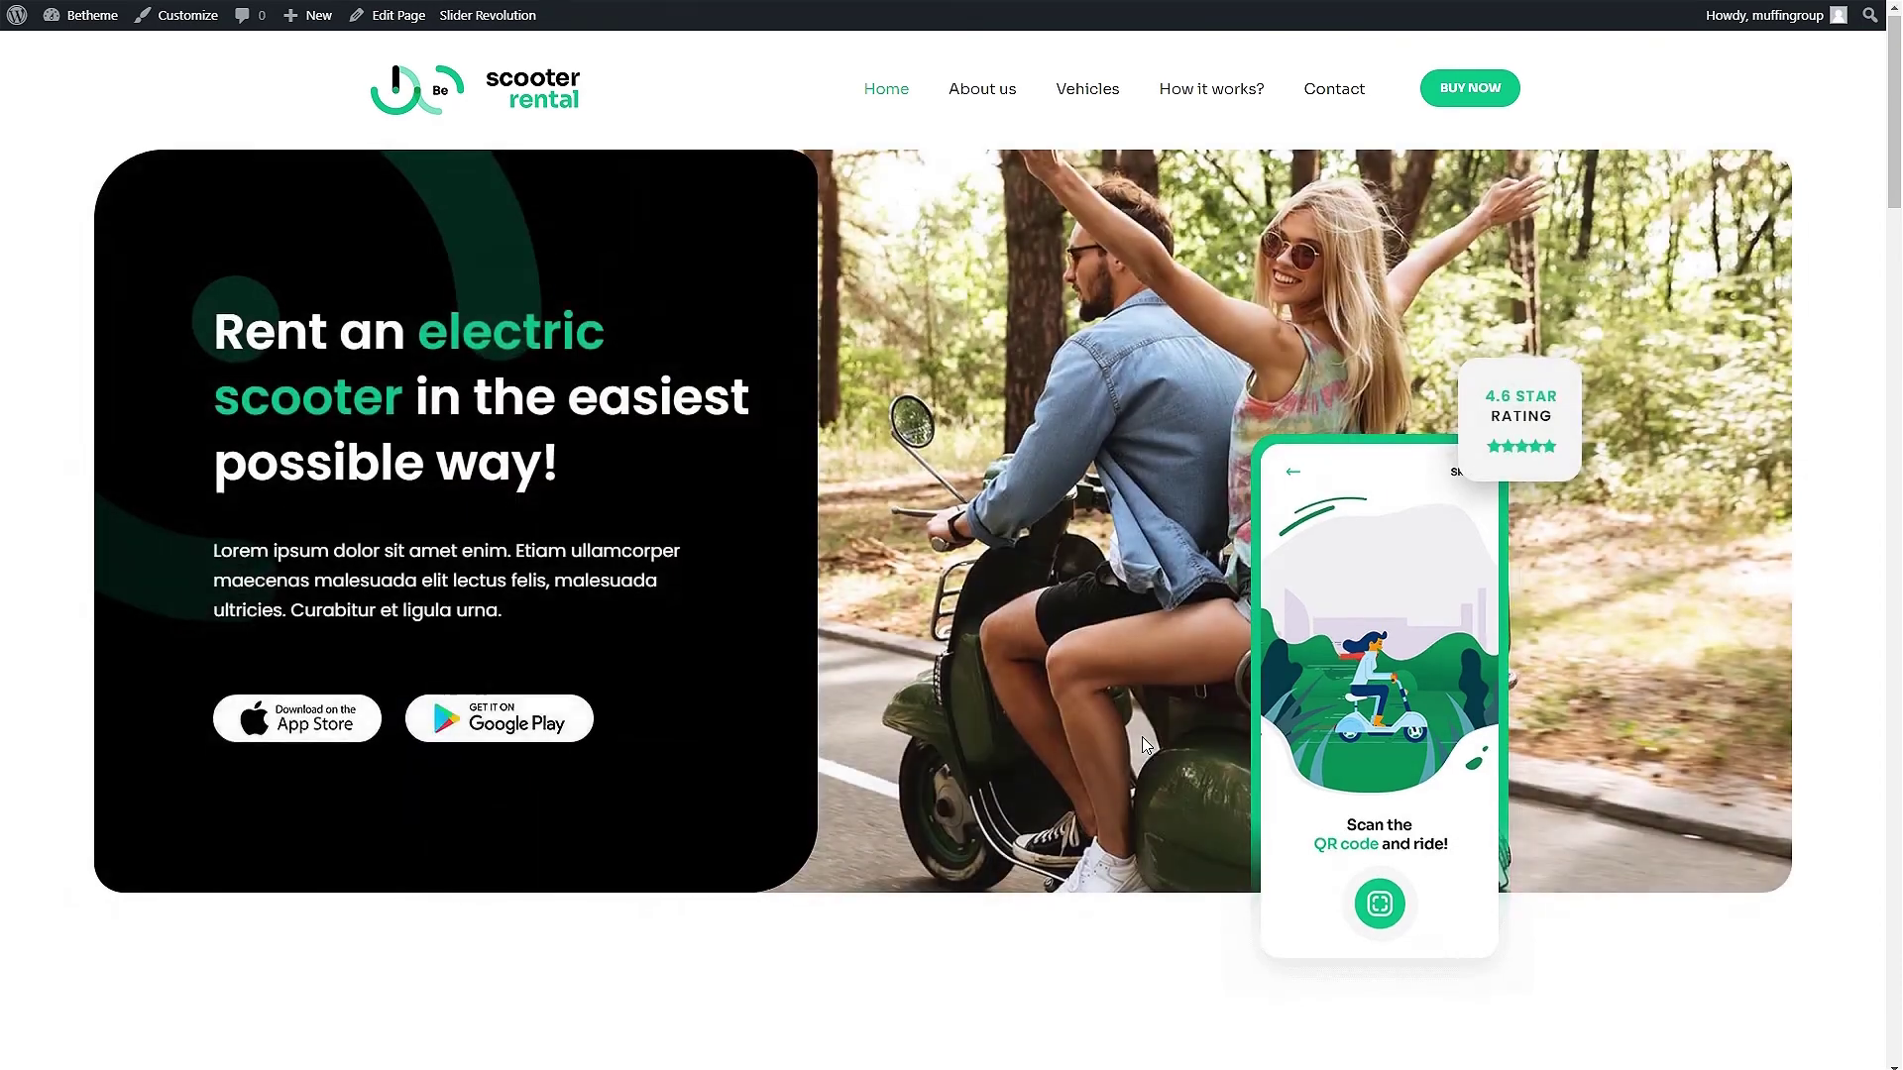
scroll(1143, 743, "down", 5)
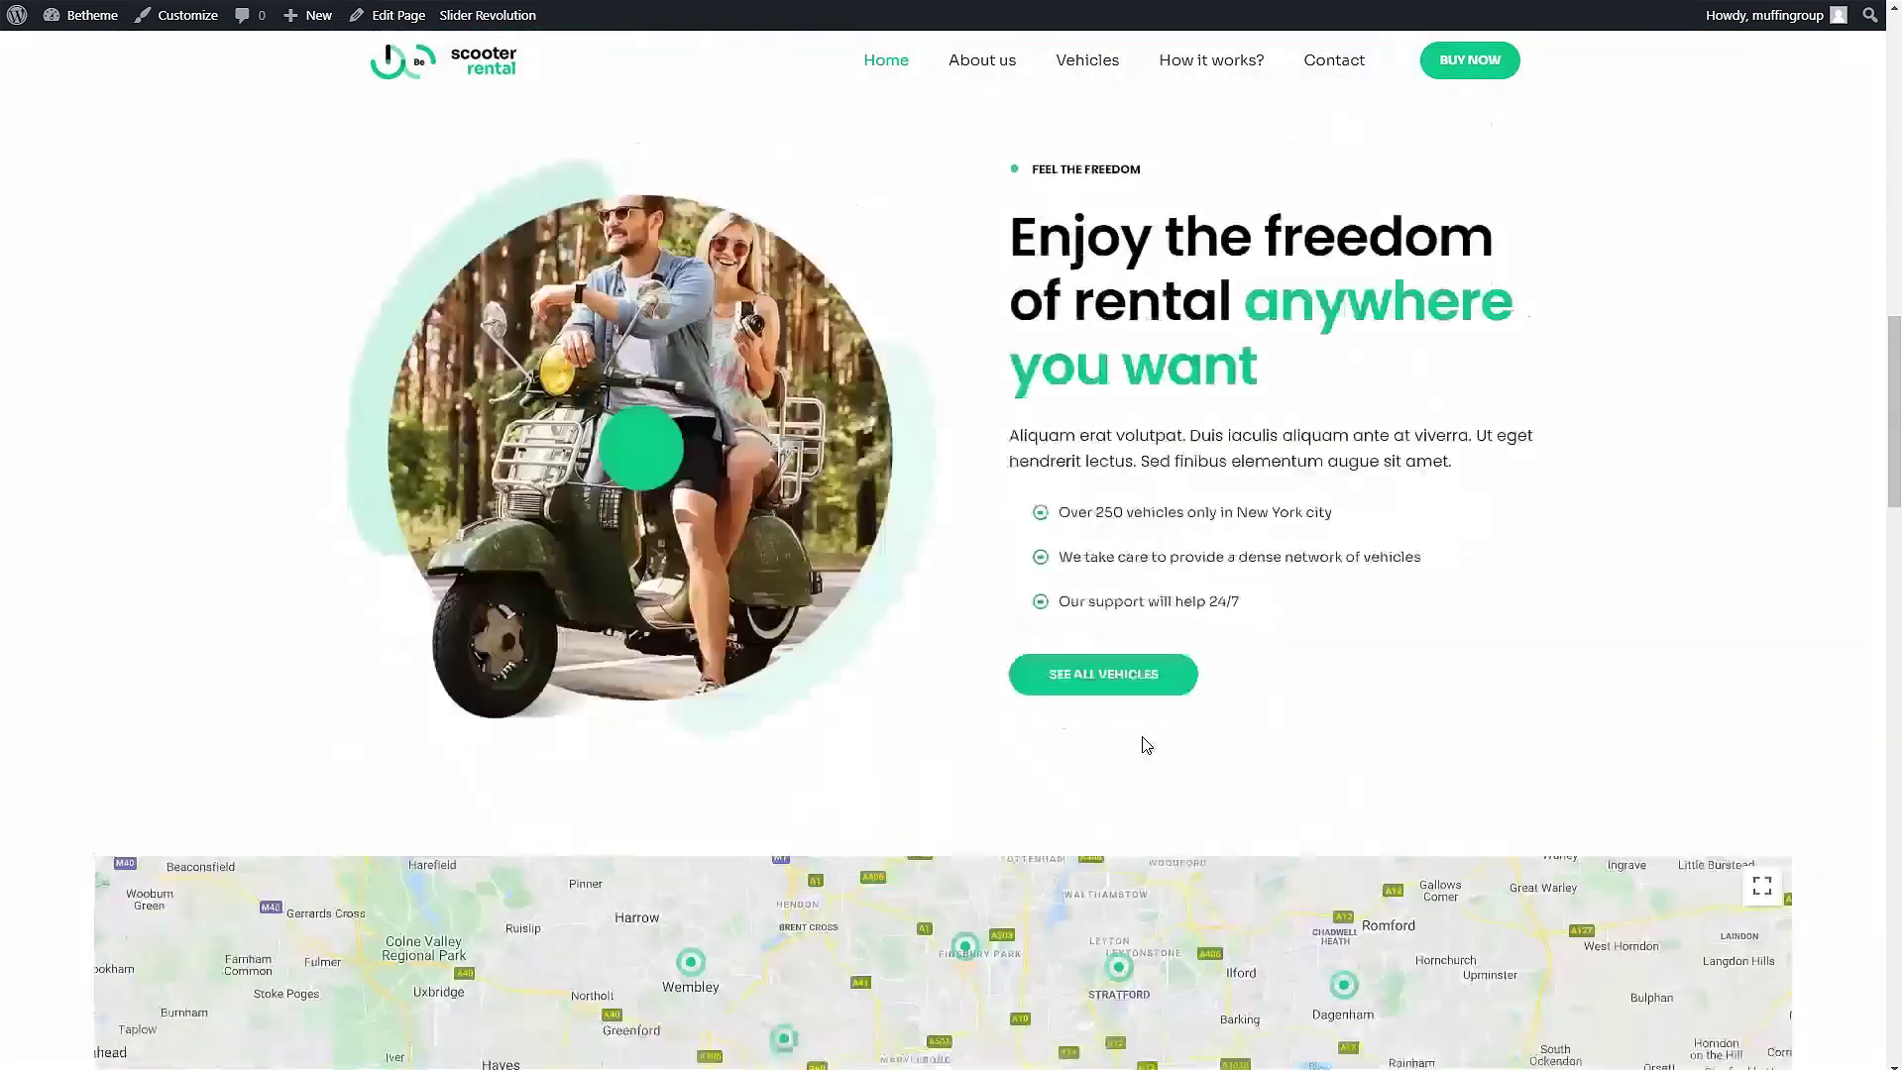
scroll(1139, 744, "down", 6)
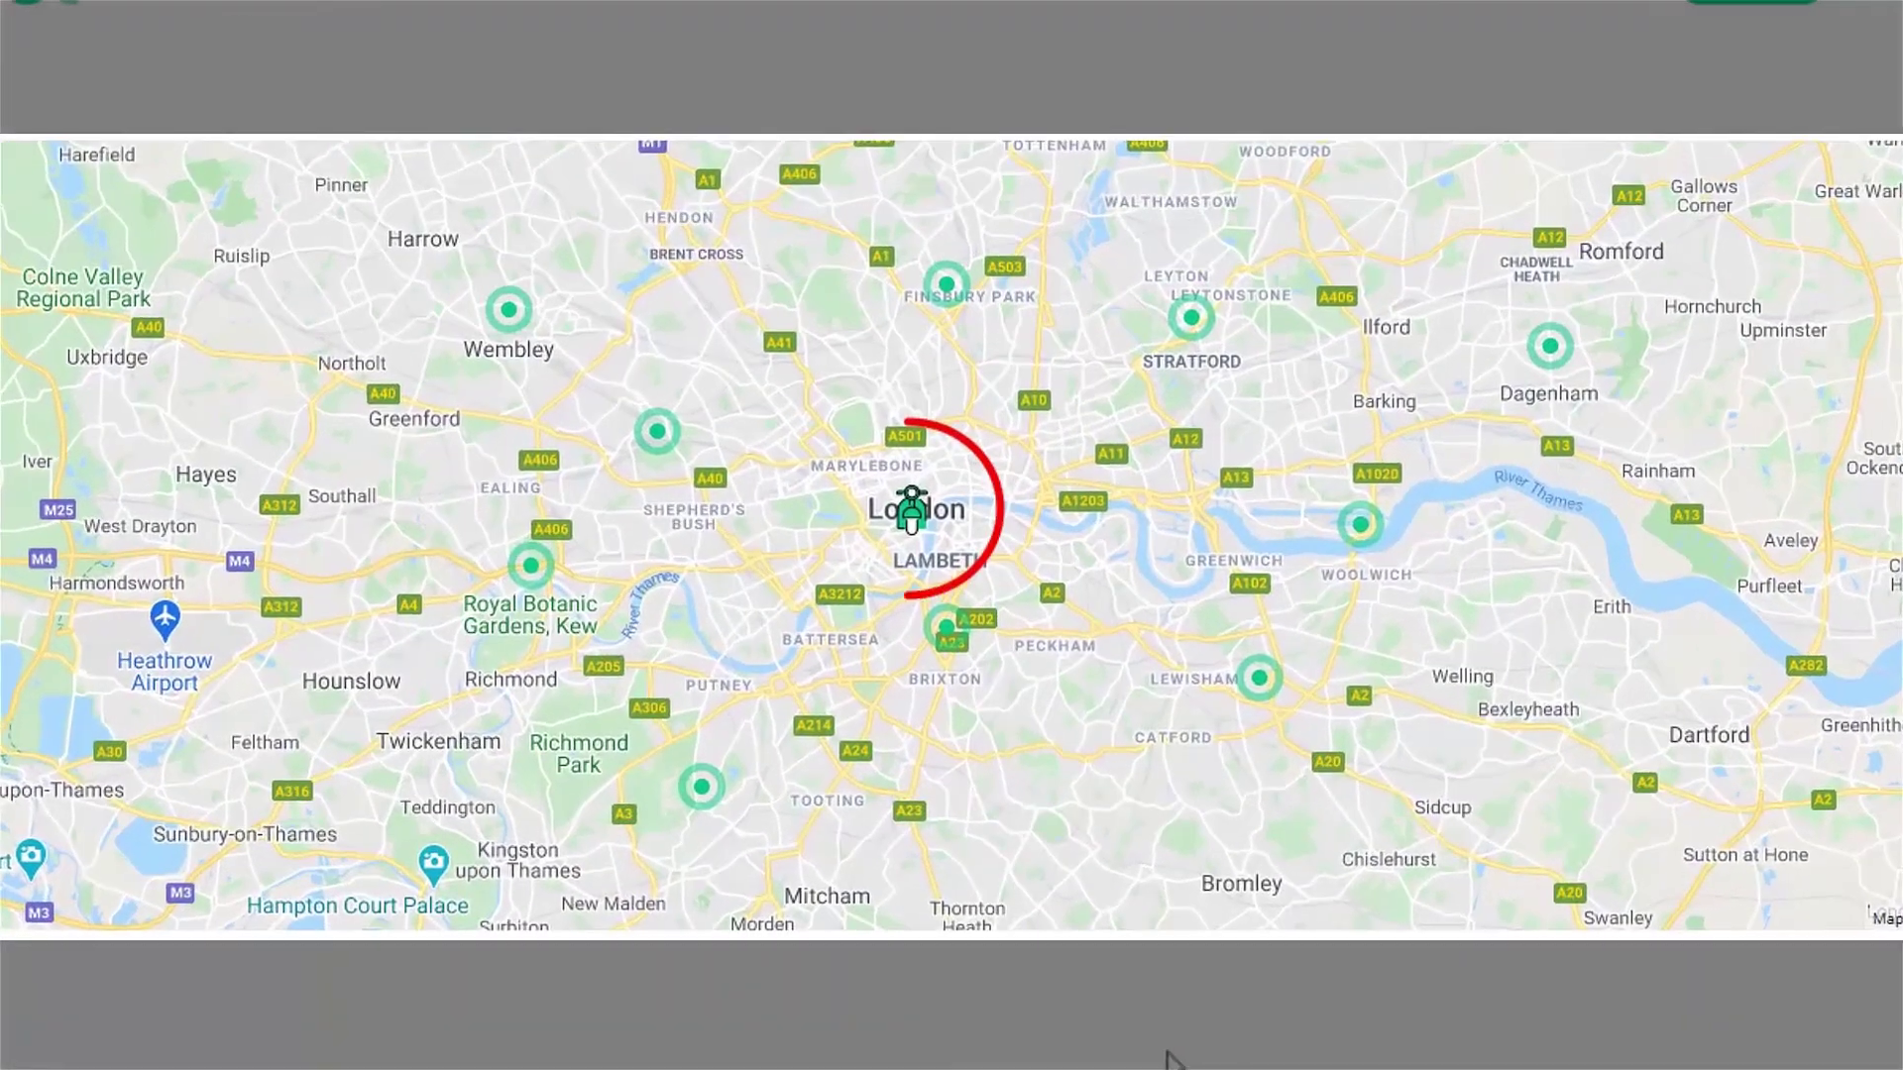